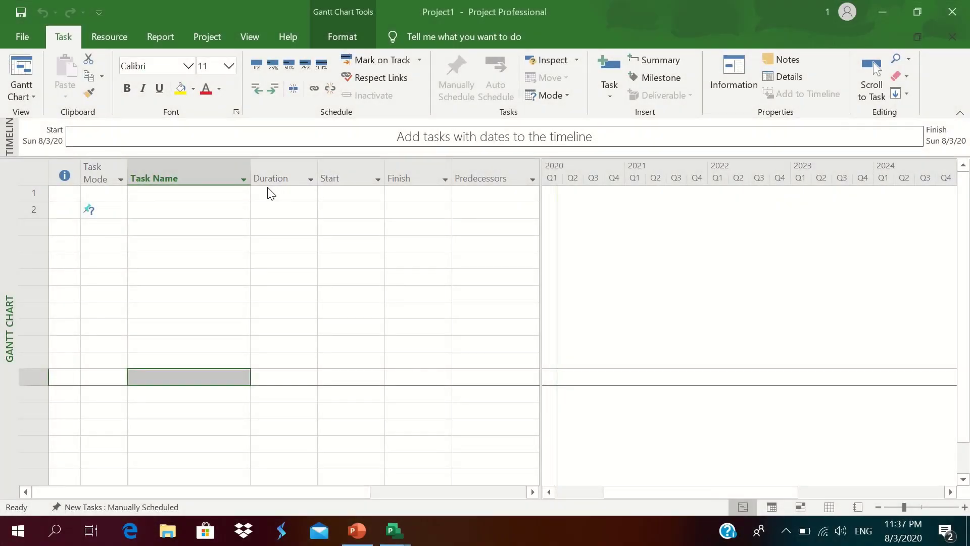
- Enter Single Storey House Project as the first task name in the task table
{"action": "left_click", "coordinate": [221, 195]}
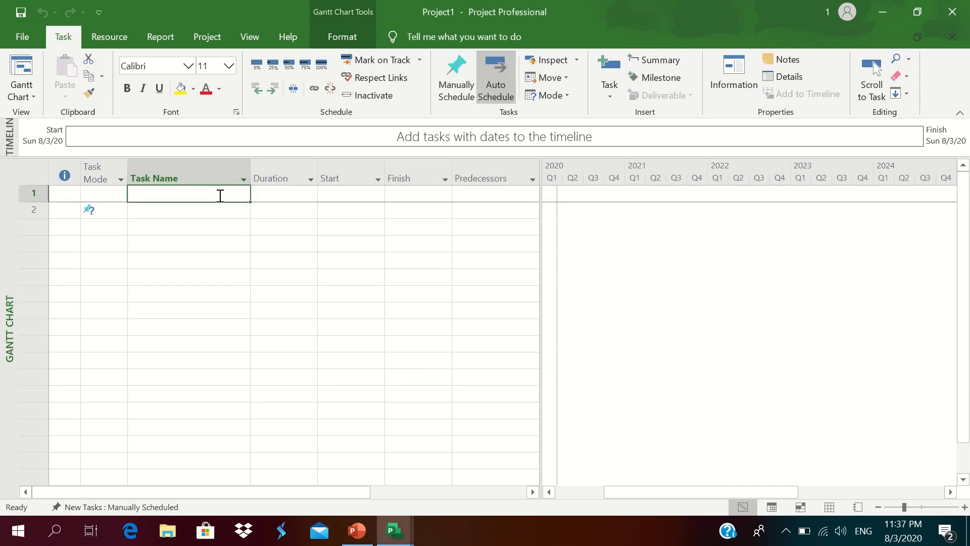
{"action": "type", "text": "Single Storey H"}
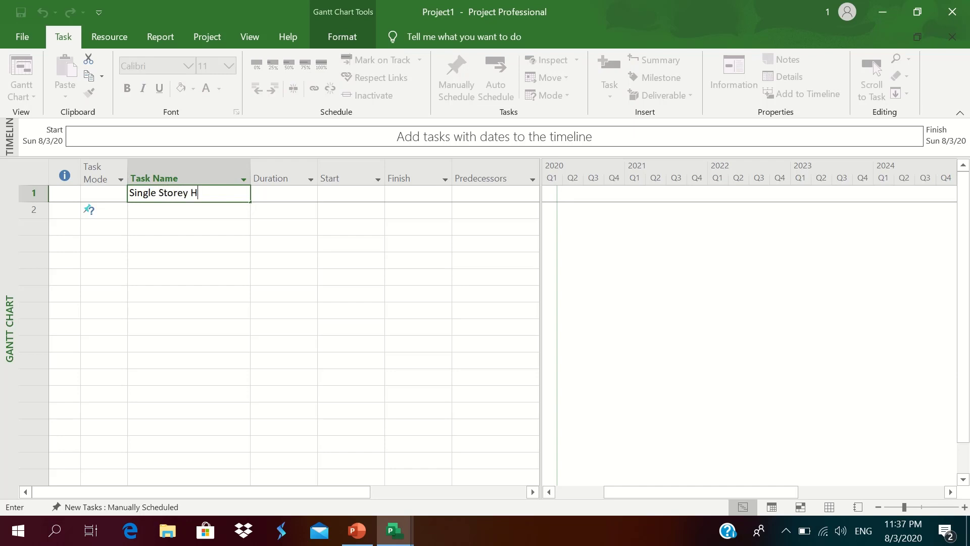
{"action": "type", "text": "ouse Proj"}
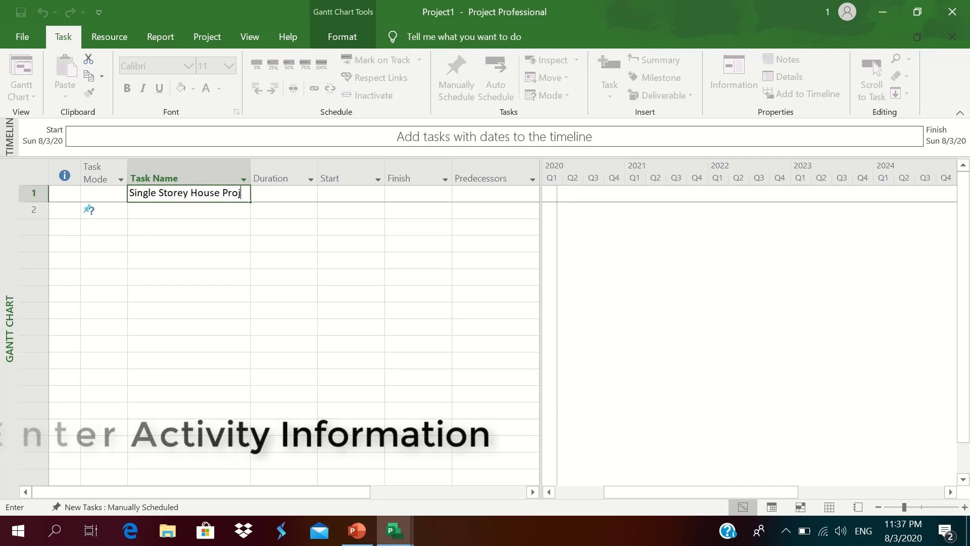
{"action": "type", "text": "ect"}
{"action": "key", "text": "Return"}
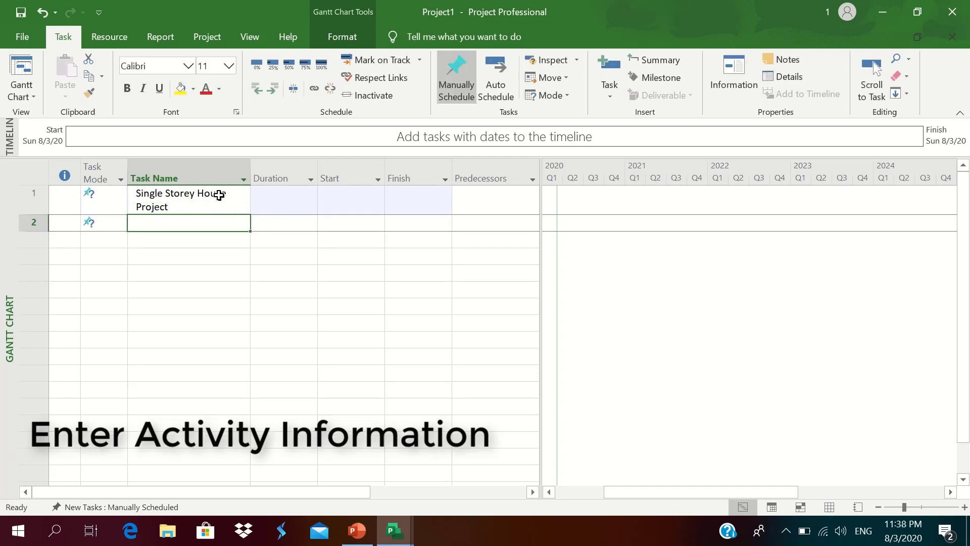
- Add Construction Stage as the second task
{"action": "type", "text": "Constructi"}
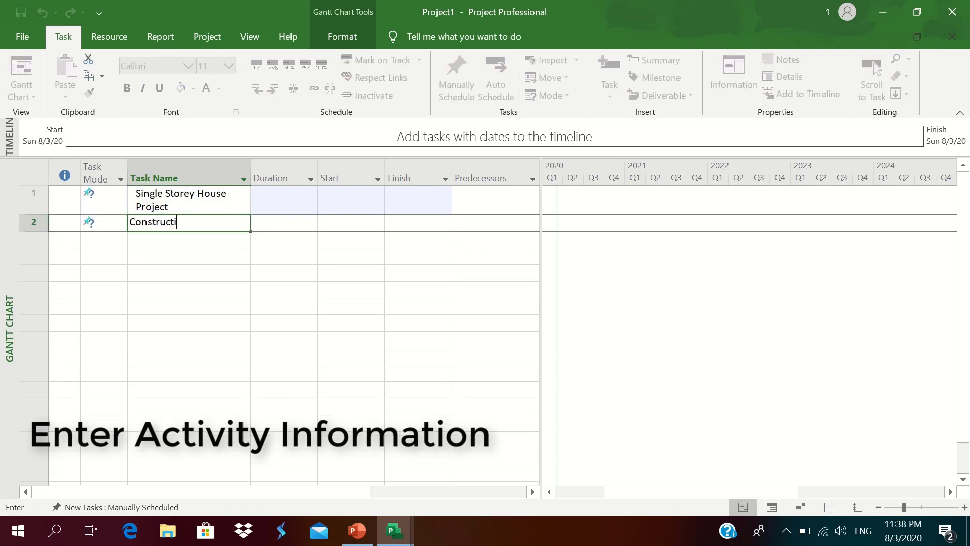
{"action": "type", "text": "on Stage"}
{"action": "key", "text": "Return"}
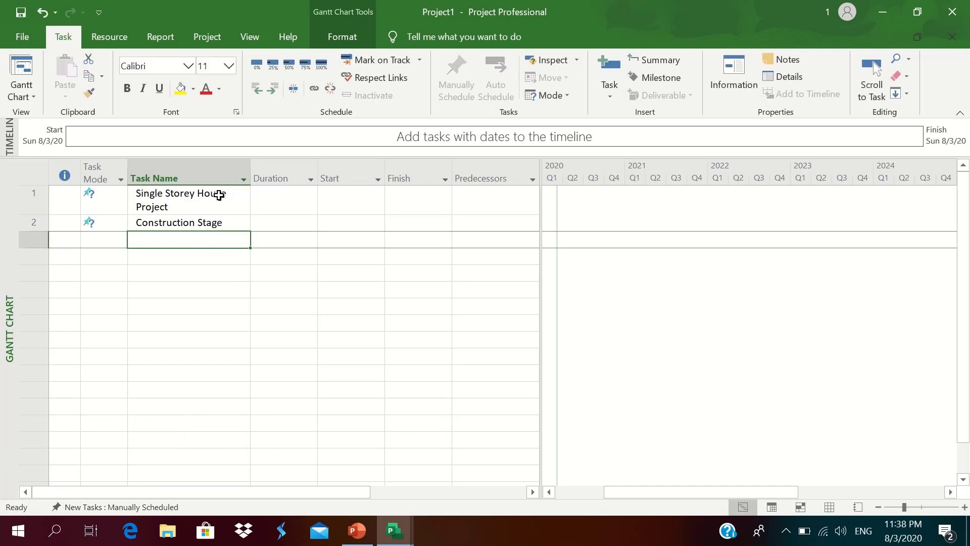
- Rename the second task to Pre-Construction Stage
{"action": "key", "text": "Up"}
{"action": "type", "text": "Pre-"}
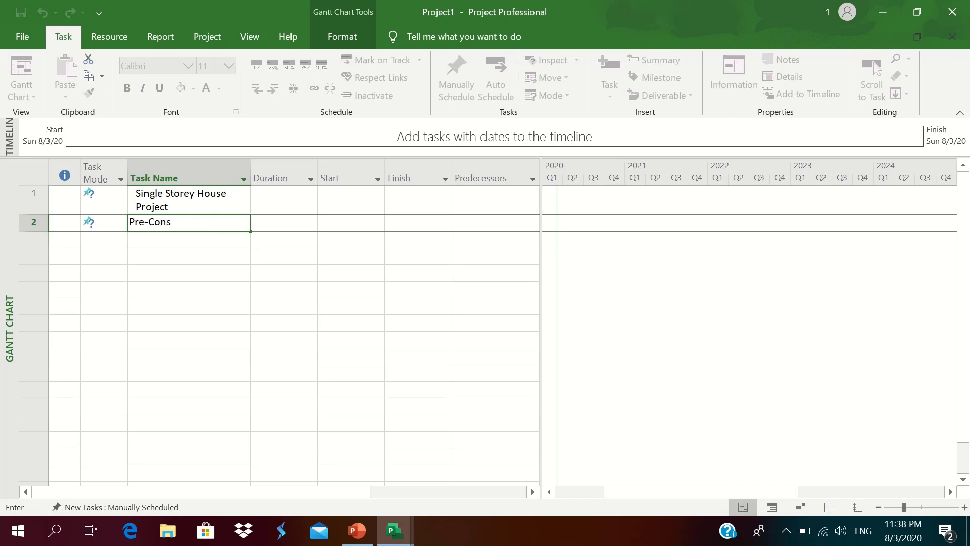
{"action": "type", "text": "Construction Stage"}
{"action": "key", "text": "Return"}
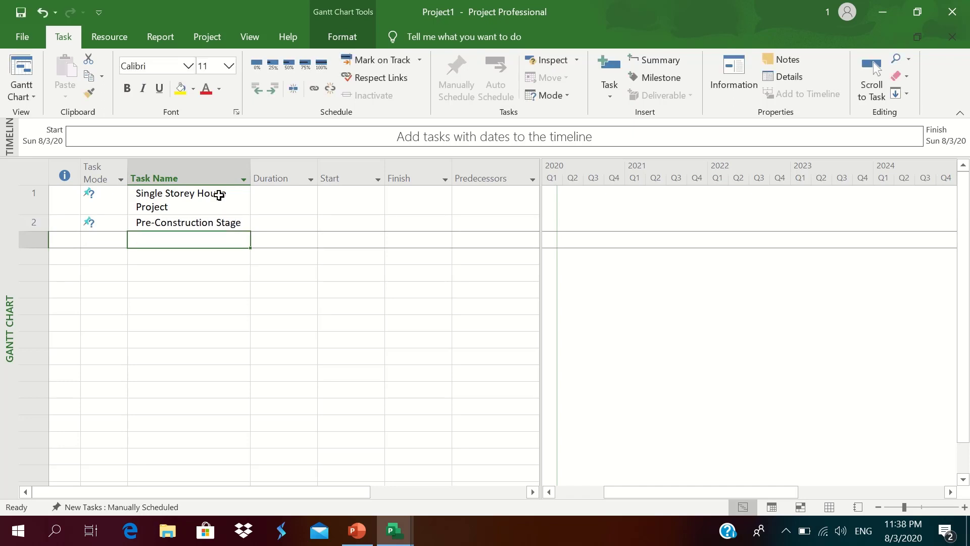
- Add the task Initial plan preparation below Pre-Construction Stage
{"action": "type", "text": "Initial p"}
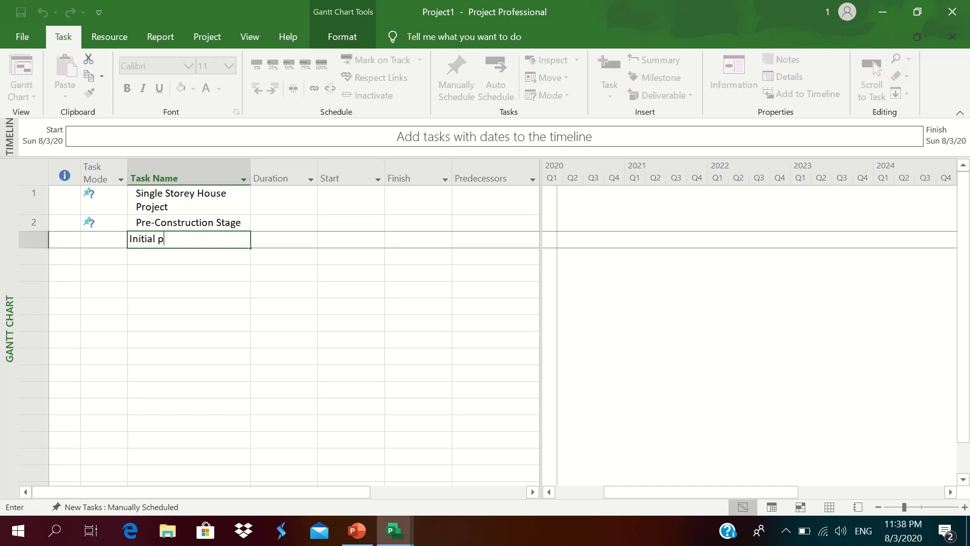
{"action": "type", "text": "lan preparation"}
{"action": "key", "text": "Return"}
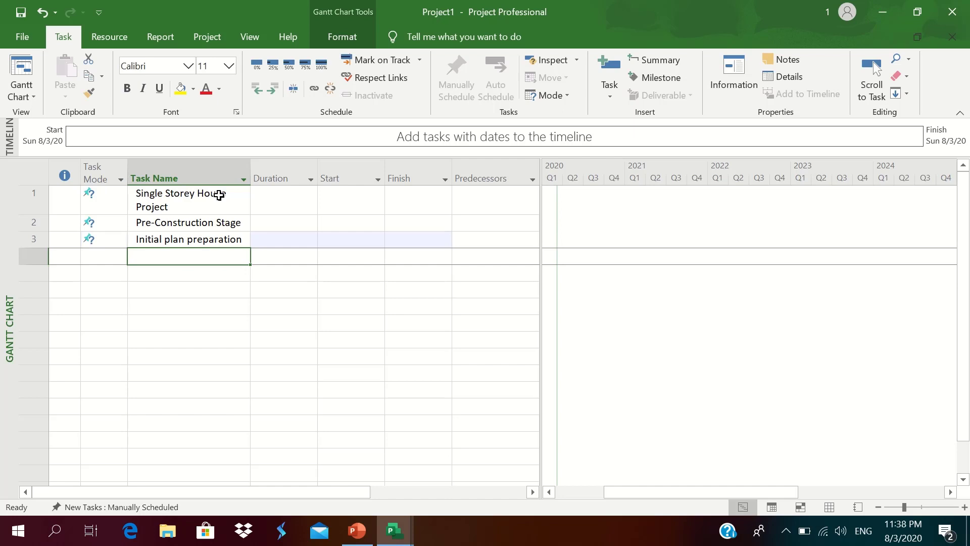
- Add Finalisation of architectural design and structural details as the fourth task
{"action": "type", "text": "Finalisati"}
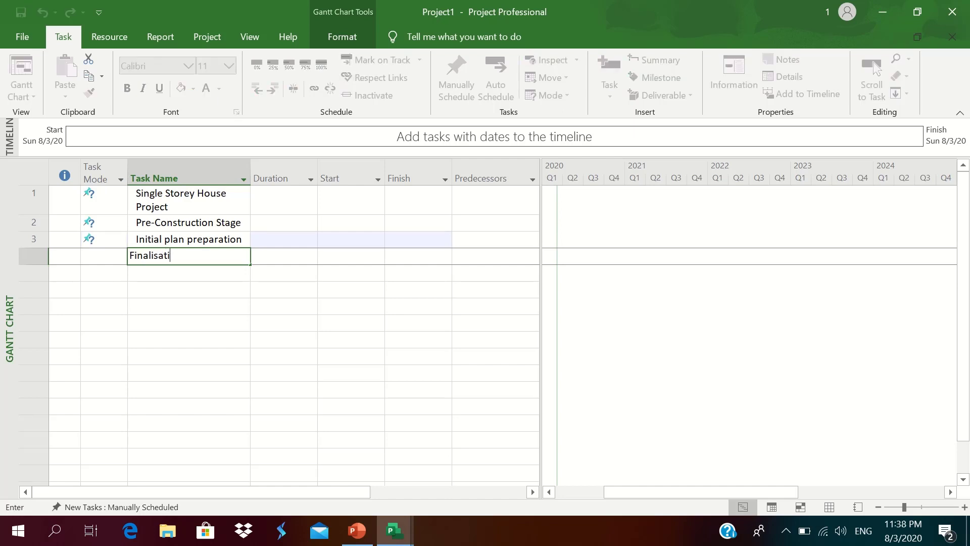
{"action": "type", "text": "on of architectural "}
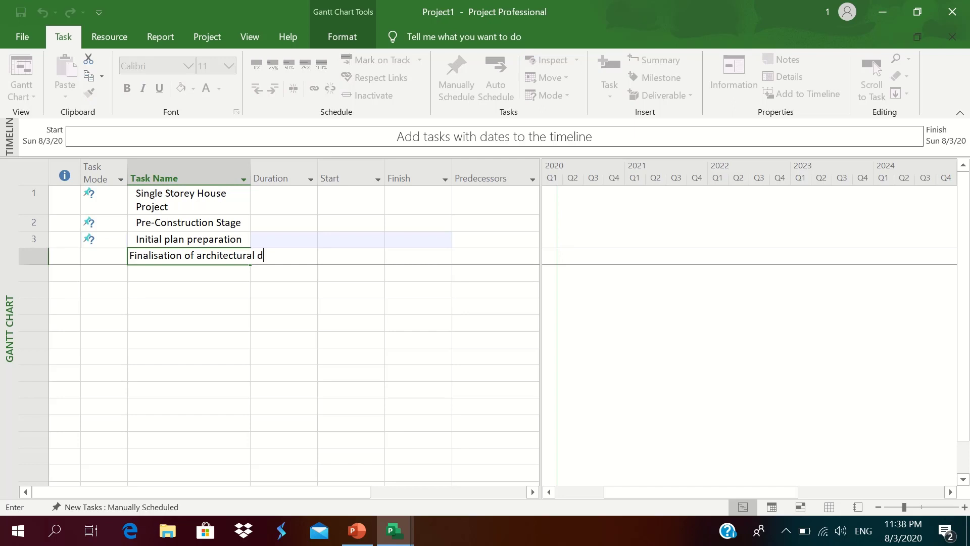
{"action": "type", "text": "design ands st"}
{"action": "key", "text": "BackSpace"}
{"action": "key", "text": "BackSpace"}
{"action": "key", "text": "BackSpace"}
{"action": "key", "text": "BackSpace"}
{"action": "type", "text": "structural detai"}
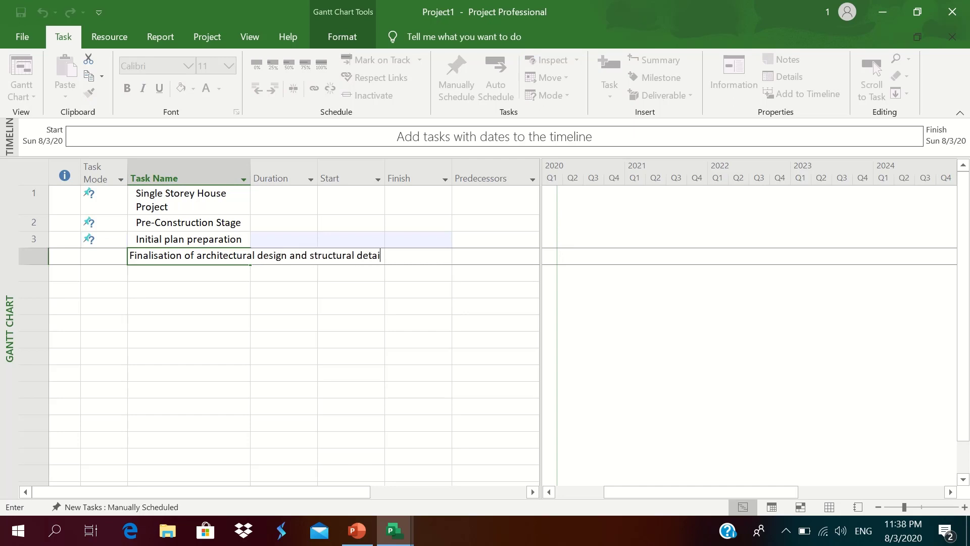
{"action": "type", "text": "ls"}
{"action": "key", "text": "Return"}
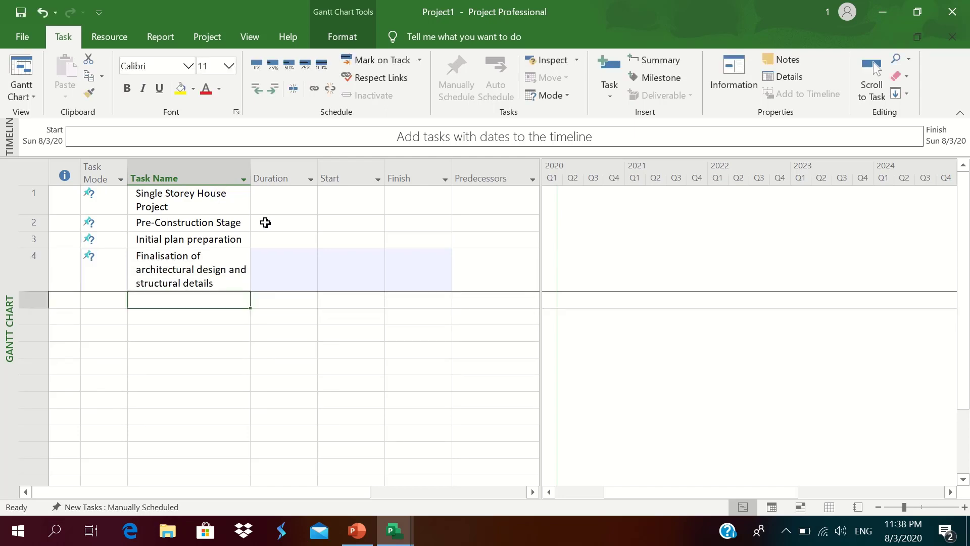
- Set the durations of tasks 2, 3 and 4 to 30, 45 and 24 days respectively
{"action": "left_click", "coordinate": [266, 223]}
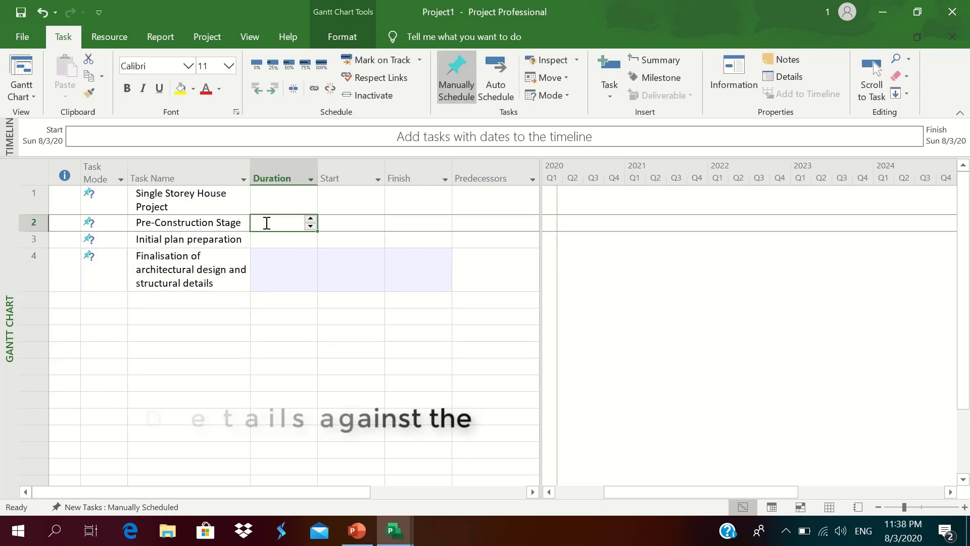
{"action": "type", "text": "30"}
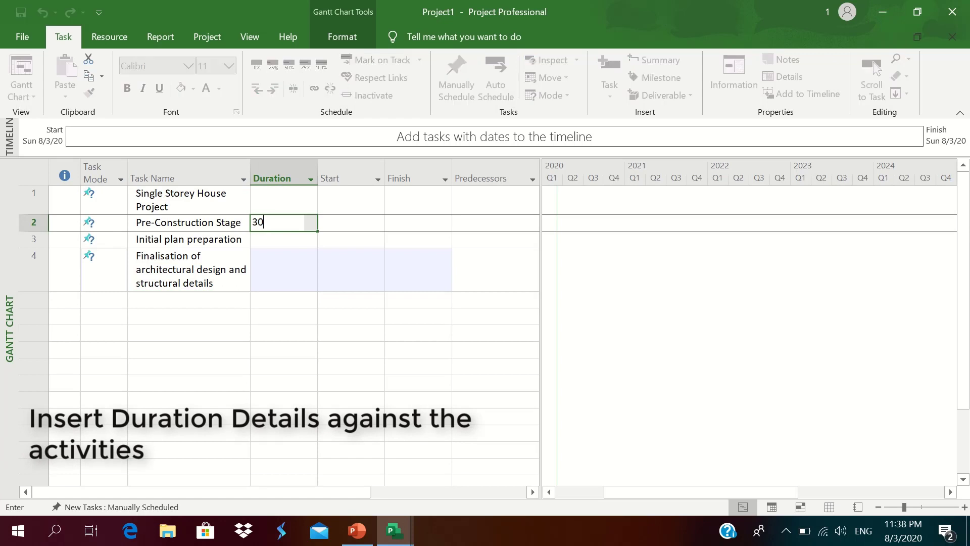
{"action": "key", "text": "Return"}
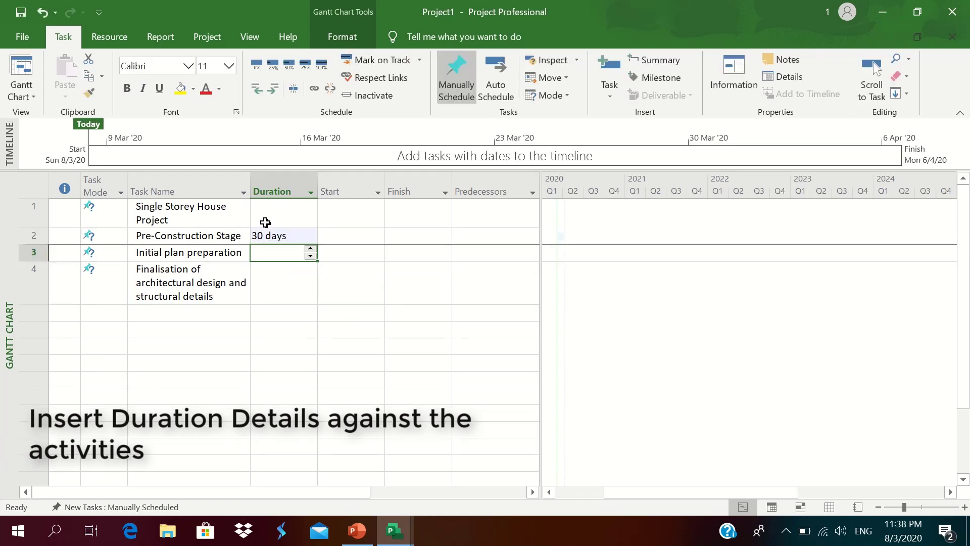
{"action": "type", "text": "45"}
{"action": "key", "text": "Return"}
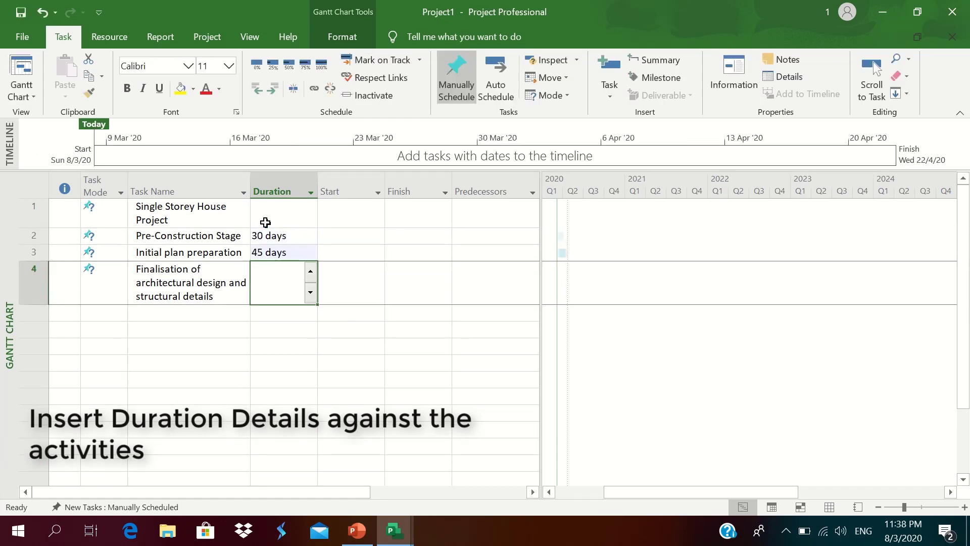
{"action": "type", "text": "24"}
{"action": "key", "text": "Return"}
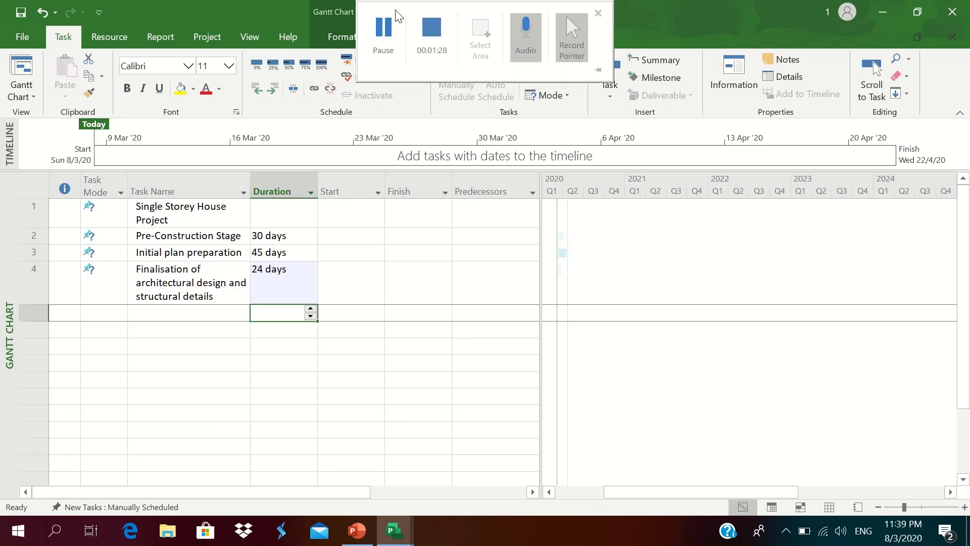
{"action": "left_click", "coordinate": [382, 25]}
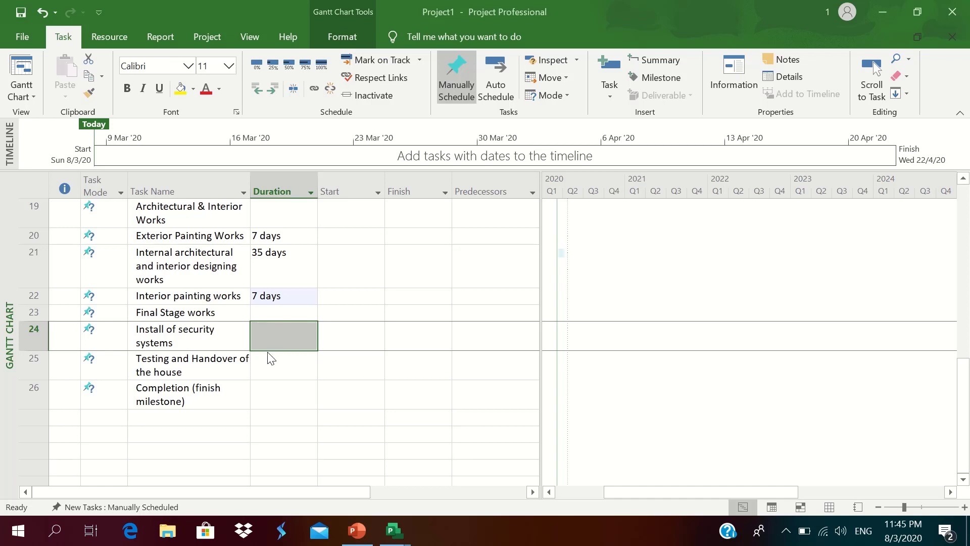
- Set durations of 3 days for Install of security systems, 5 days for Testing and Handover of the house, and 1 day for Completion
{"action": "left_click", "coordinate": [275, 329]}
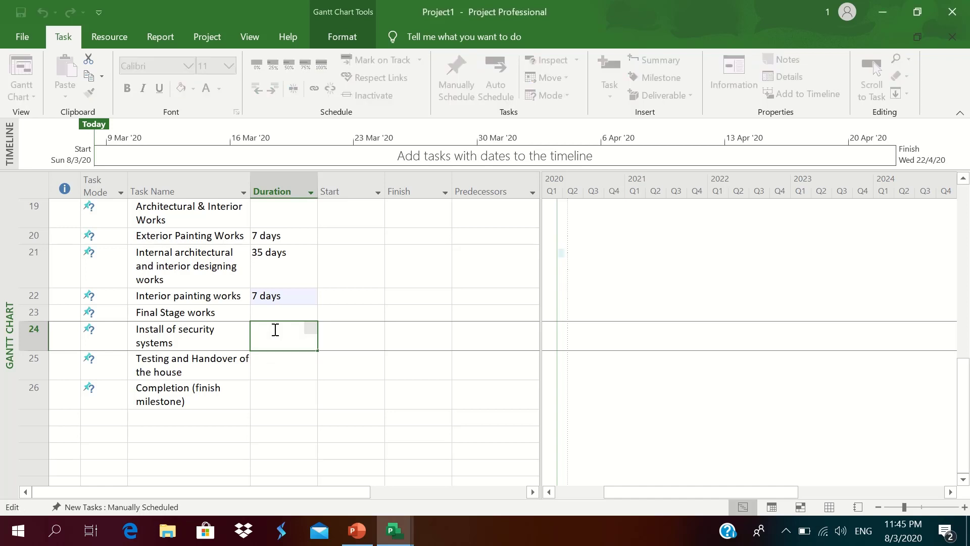
{"action": "type", "text": "3"}
{"action": "key", "text": "Return"}
{"action": "type", "text": "5"}
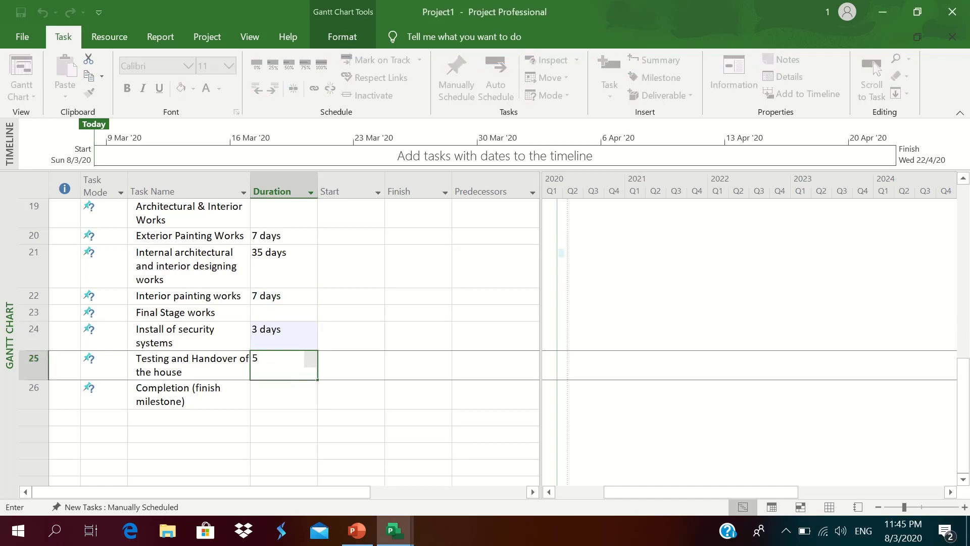
{"action": "key", "text": "Return"}
{"action": "type", "text": "1"}
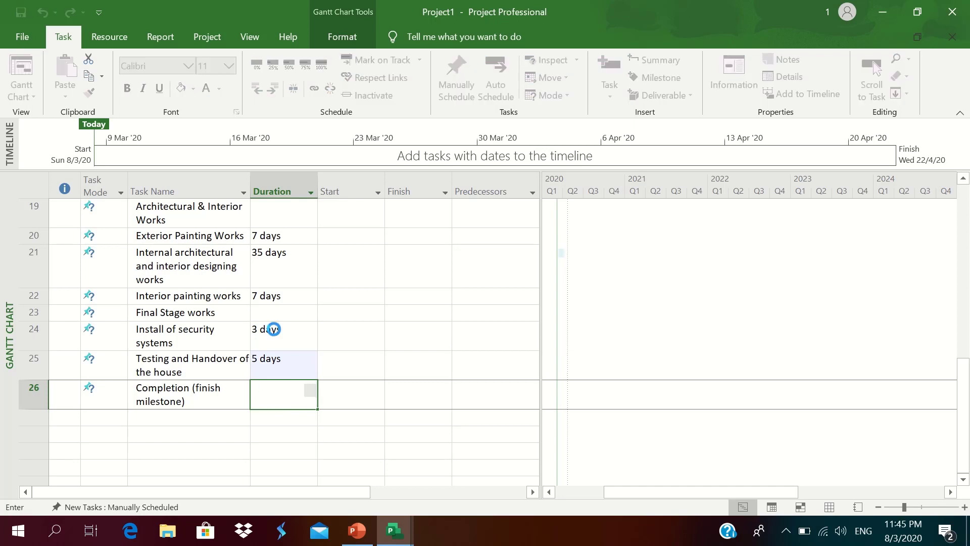
{"action": "key", "text": "Return"}
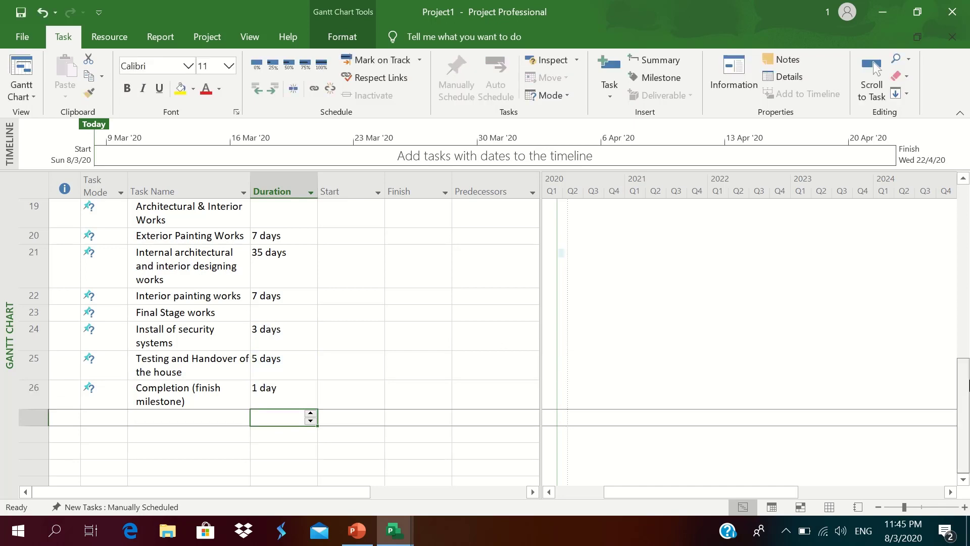
- Widen the Task Name column so that nearly all task names fit on a single line
{"action": "key", "text": "ctrl+Home"}
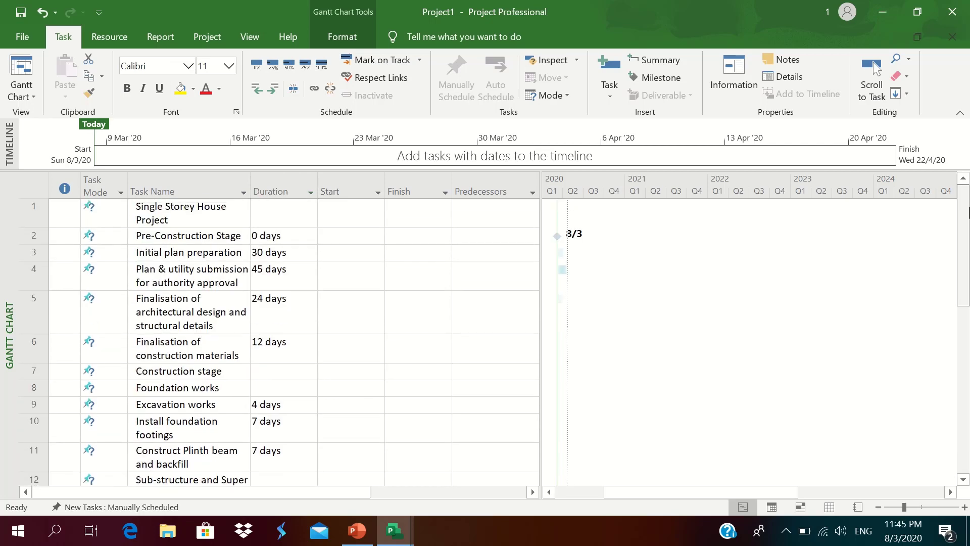
{"action": "scroll", "coordinate": [914, 197], "scroll_direction": "down", "scroll_amount": 2}
{"action": "scroll", "coordinate": [915, 197], "scroll_direction": "up", "scroll_amount": 3}
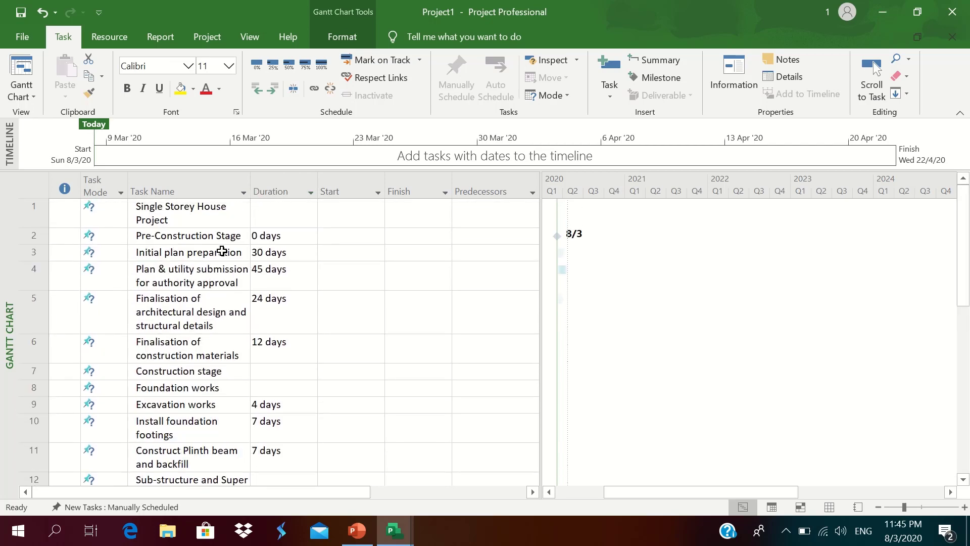
{"action": "scroll", "coordinate": [968, 240], "scroll_direction": "down", "scroll_amount": 2}
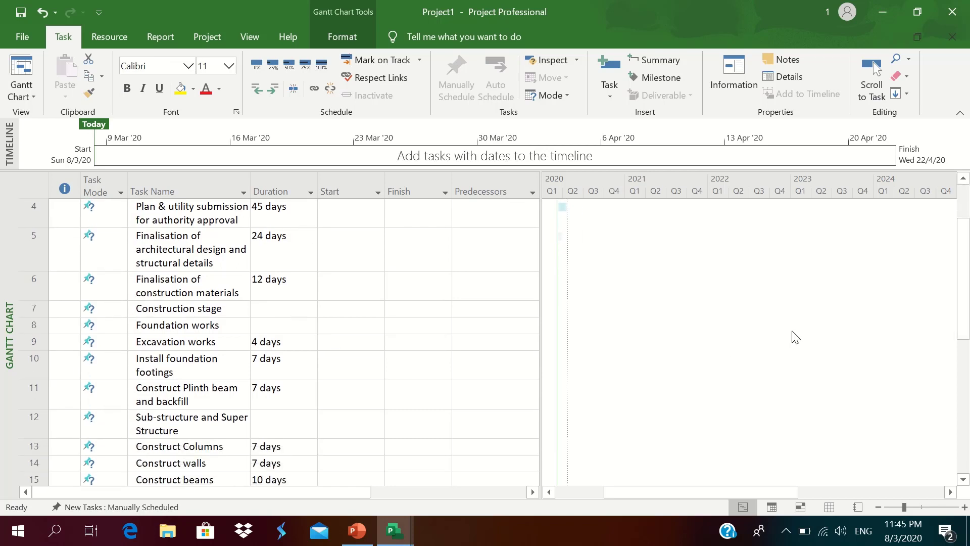
{"action": "left_click_drag", "start_coordinate": [965, 279], "coordinate": [965, 401]}
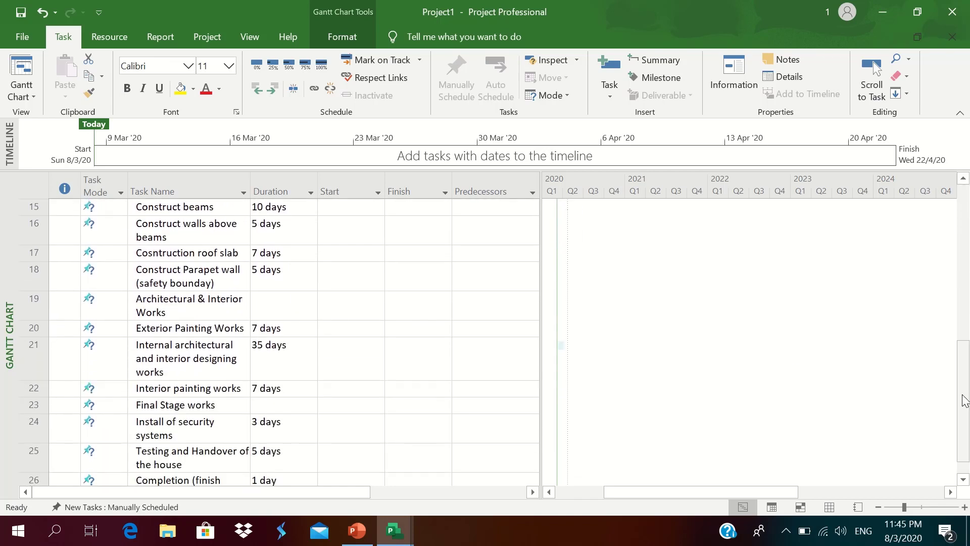
{"action": "left_click", "coordinate": [242, 184]}
{"action": "left_click_drag", "start_coordinate": [249, 184], "coordinate": [382, 195]}
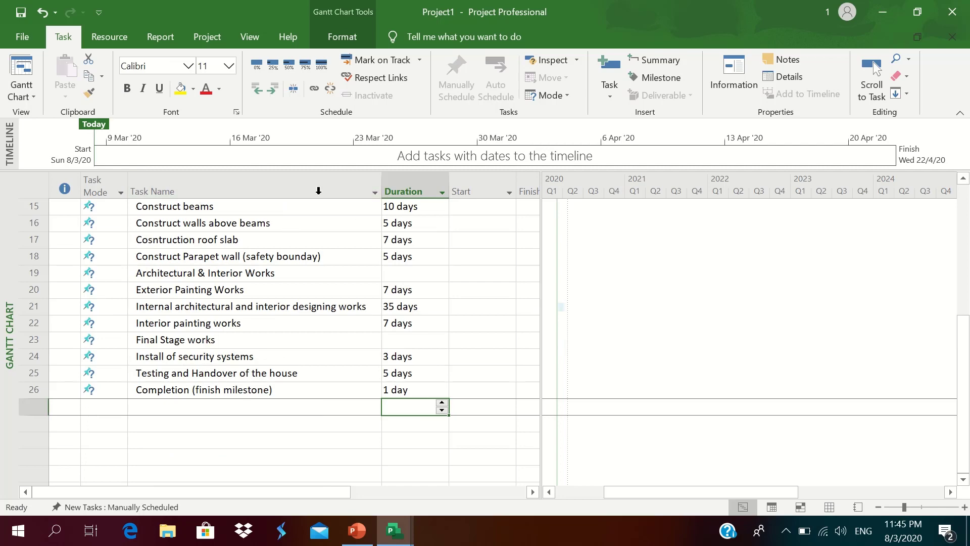
- Move the divider between the task table and the Gantt chart so the table shows columns through Finish
{"action": "scroll", "coordinate": [283, 338], "scroll_direction": "up", "scroll_amount": 5}
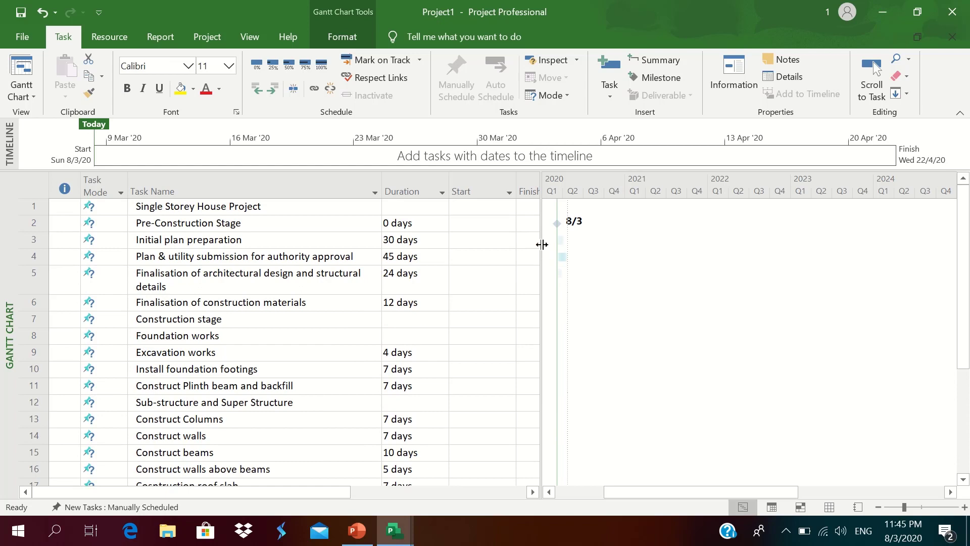
{"action": "left_click_drag", "start_coordinate": [541, 244], "coordinate": [518, 246]}
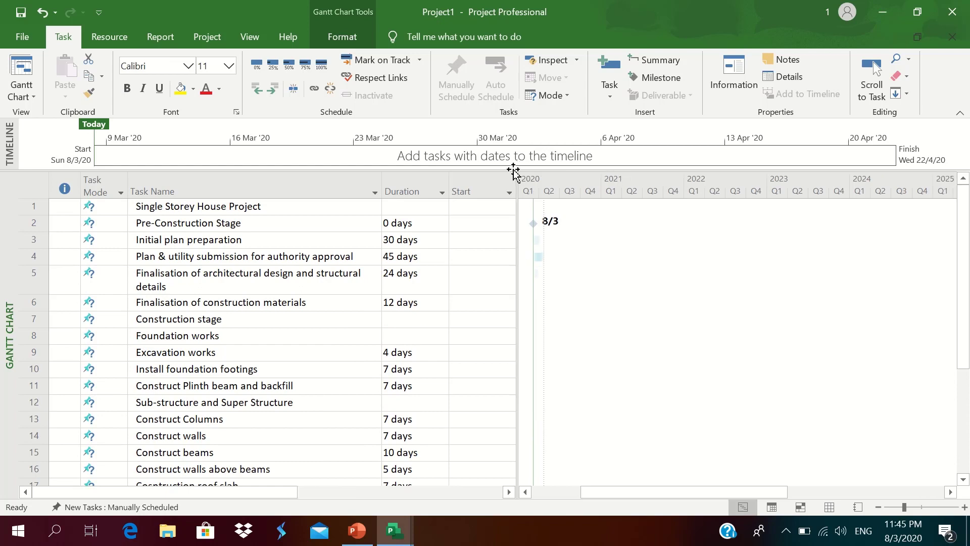
{"action": "left_click", "coordinate": [494, 176]}
{"action": "left_click_drag", "start_coordinate": [490, 170], "coordinate": [586, 163]}
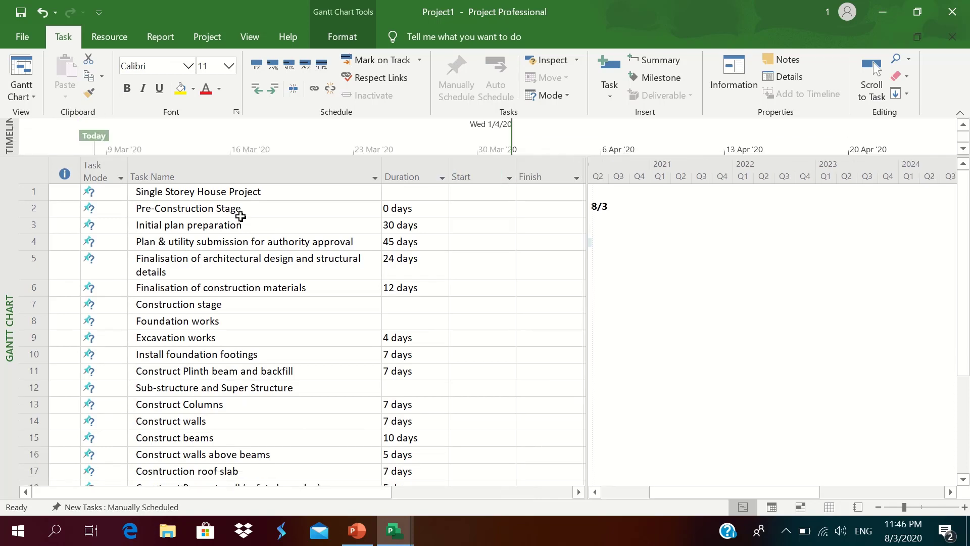
{"action": "left_click", "coordinate": [241, 216]}
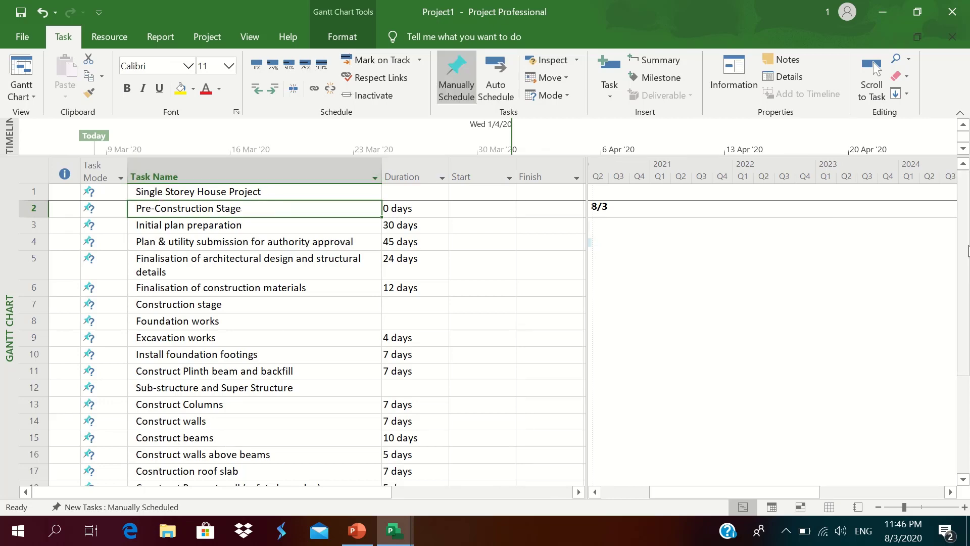
{"action": "mouse_move", "coordinate": [964, 259]}
{"action": "left_mouse_down"}
{"action": "mouse_move", "coordinate": [964, 355]}
{"action": "mouse_move", "coordinate": [964, 257]}
{"action": "left_mouse_up"}
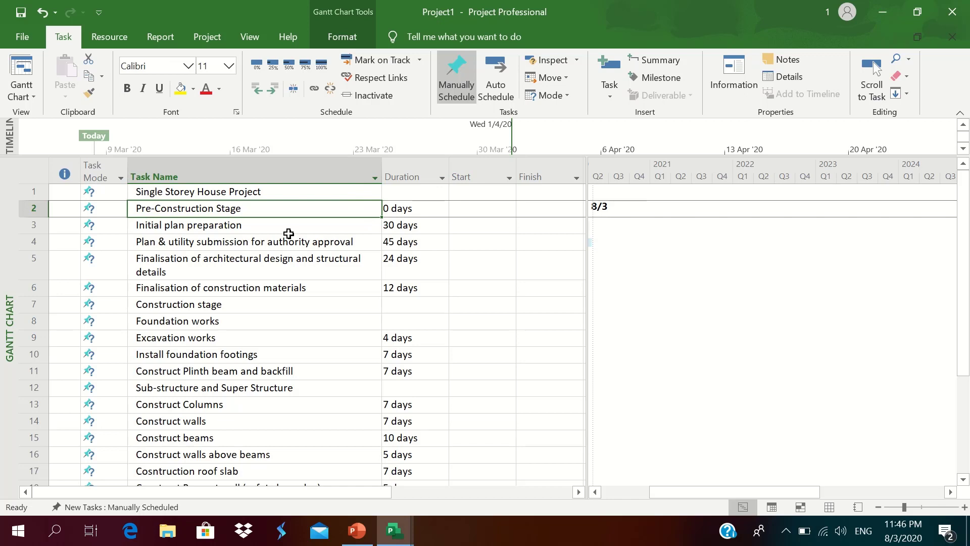
{"action": "mouse_move", "coordinate": [363, 6]}
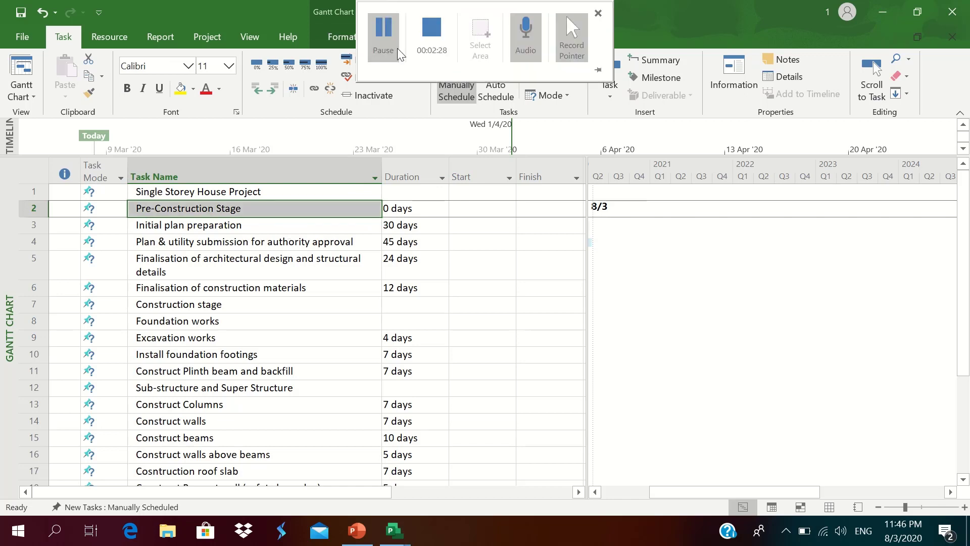
- Highlight the Pre-Construction Stage, Foundation works, Construction stage, and Sub-structure and Super Structure task names in yellow
{"action": "left_click", "coordinate": [181, 91]}
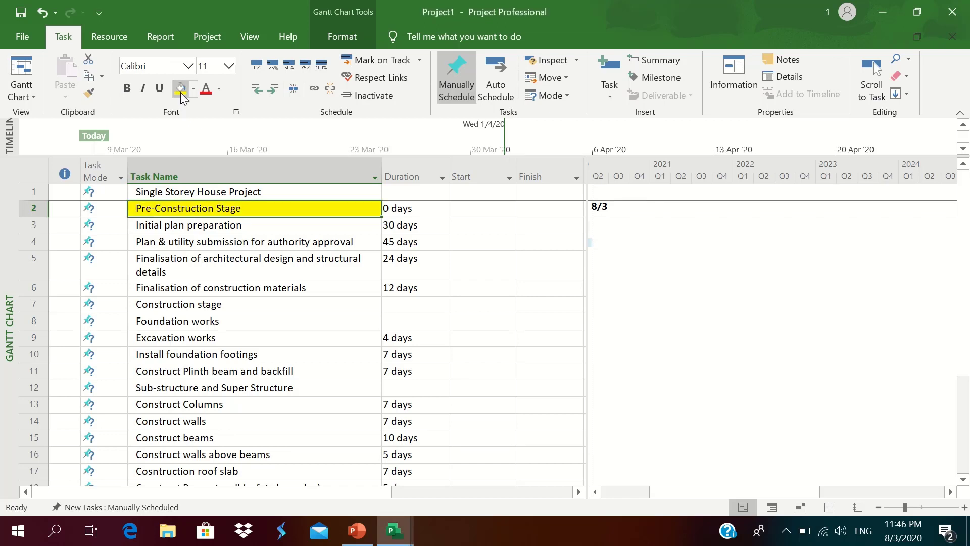
{"action": "left_click", "coordinate": [202, 319]}
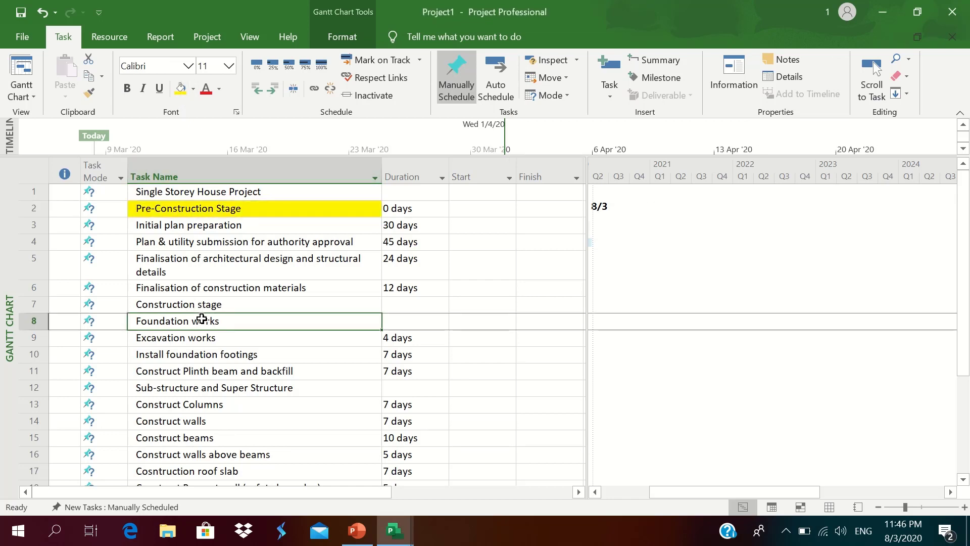
{"action": "left_click", "coordinate": [181, 91]}
{"action": "left_click", "coordinate": [173, 305]}
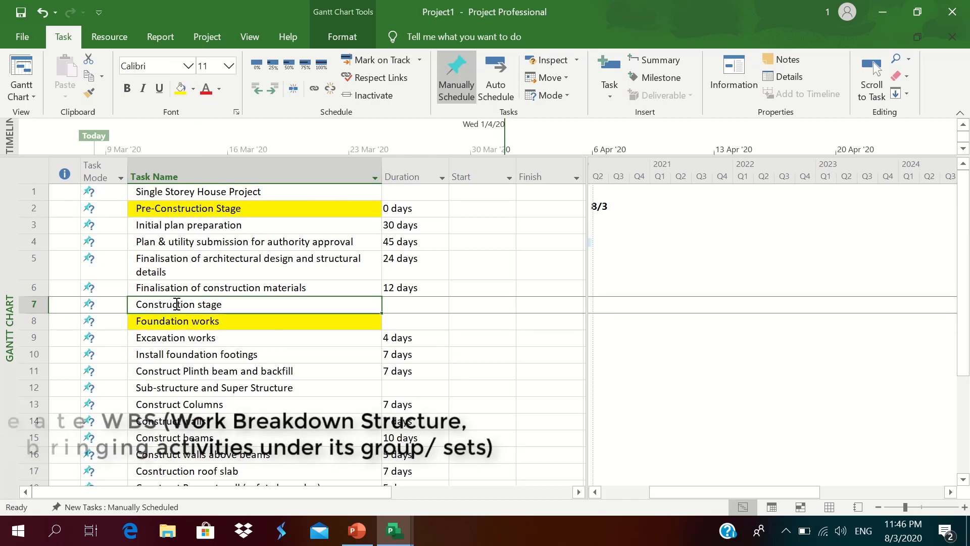
{"action": "left_click", "coordinate": [180, 91]}
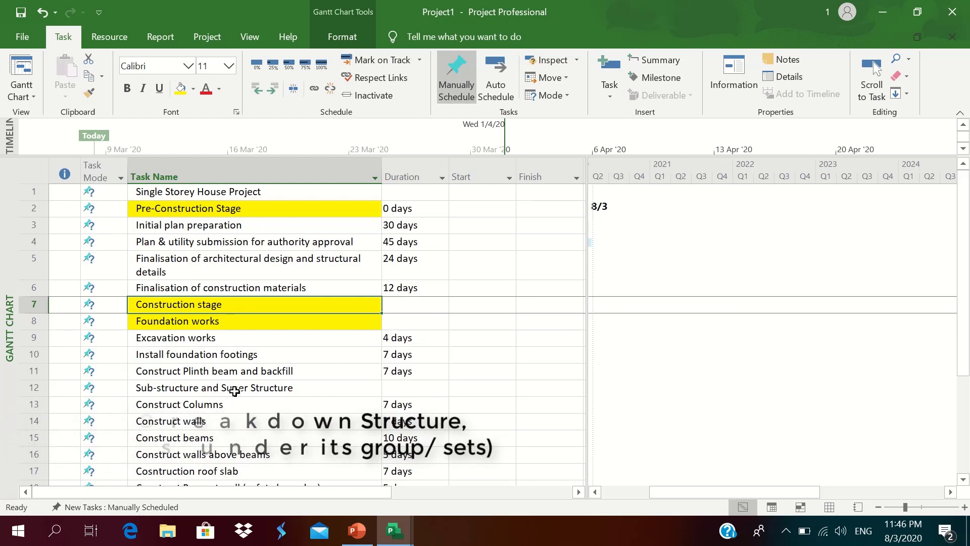
{"action": "left_click", "coordinate": [258, 388]}
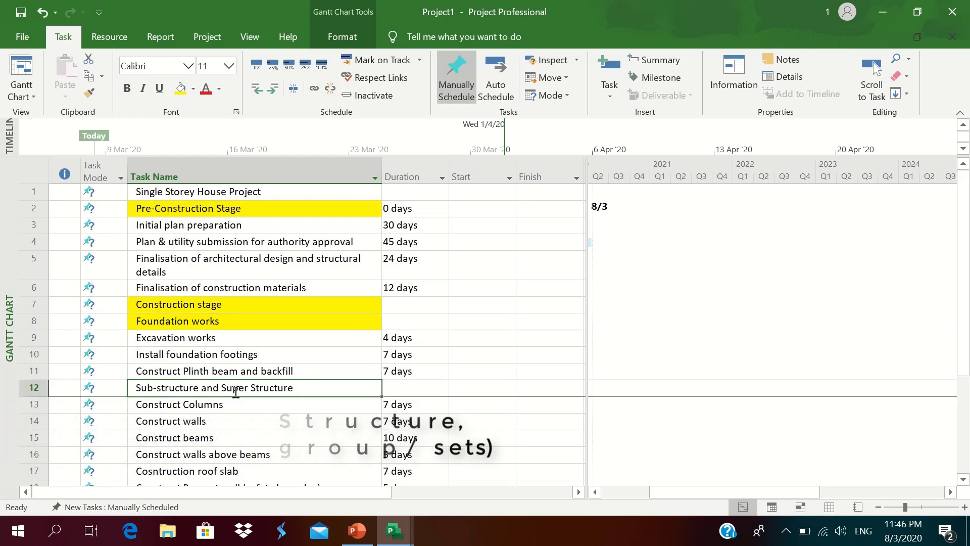
{"action": "left_click", "coordinate": [180, 89]}
- Highlight the Architectural & Interior Works and Final Stage works task names in yellow
{"action": "left_click_drag", "start_coordinate": [967, 273], "coordinate": [967, 366]}
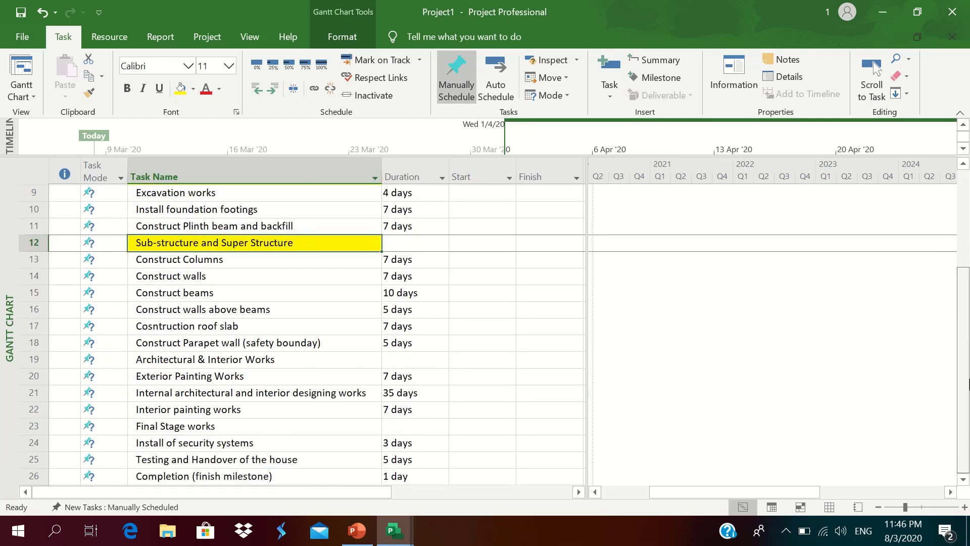
{"action": "left_click", "coordinate": [353, 354]}
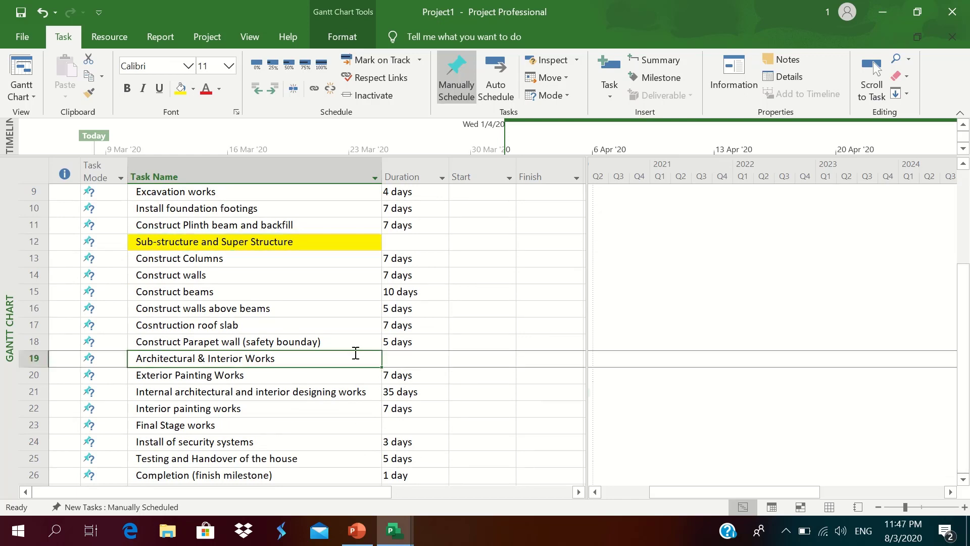
{"action": "left_click", "coordinate": [181, 90]}
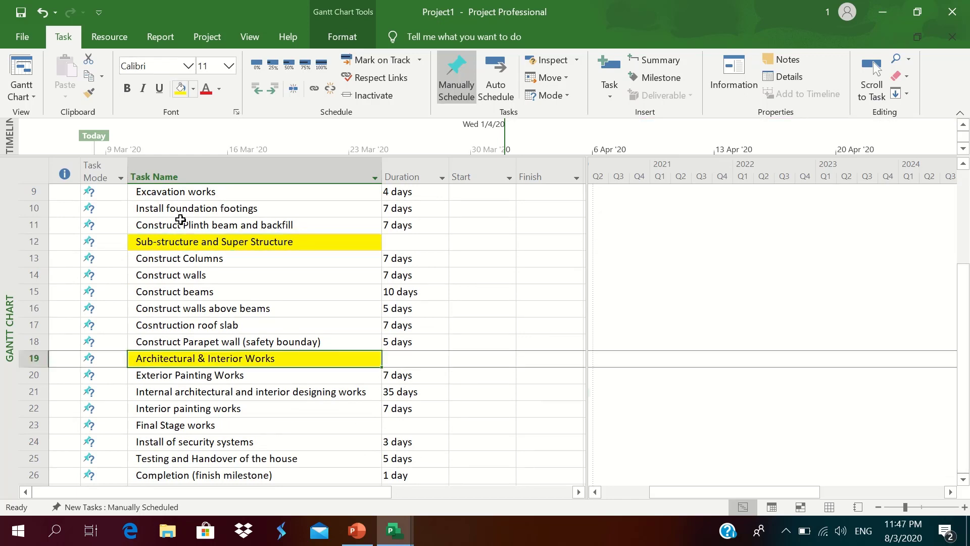
{"action": "left_click", "coordinate": [193, 428]}
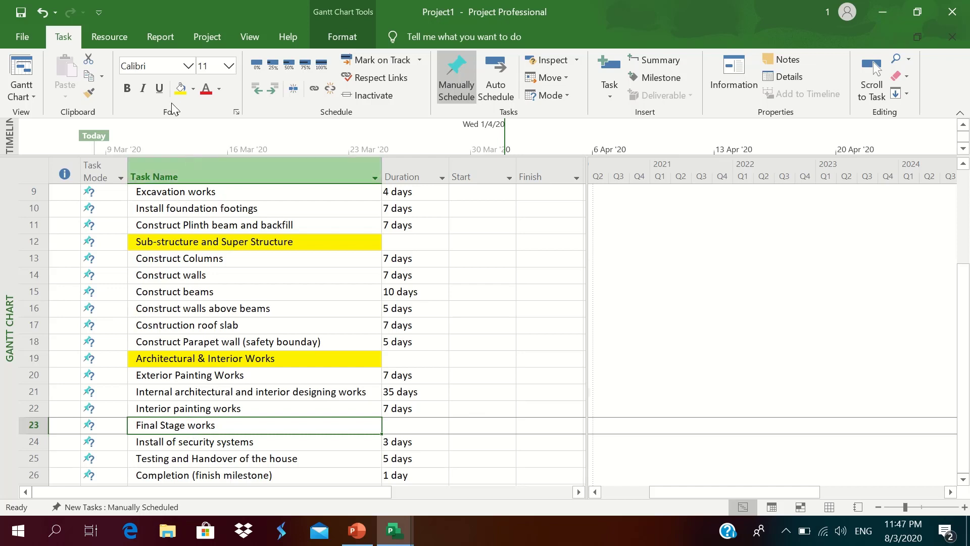
{"action": "left_click", "coordinate": [181, 89]}
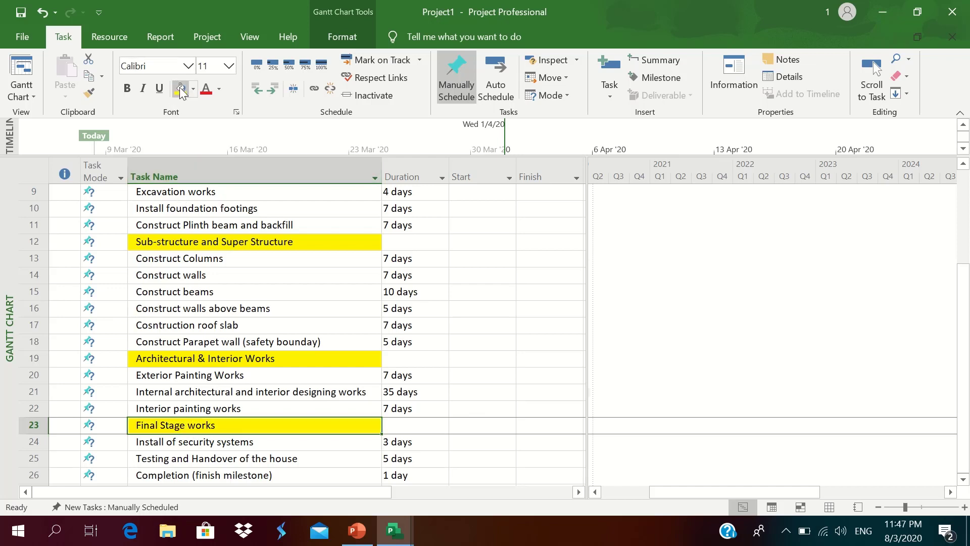
{"action": "left_click", "coordinate": [266, 259]}
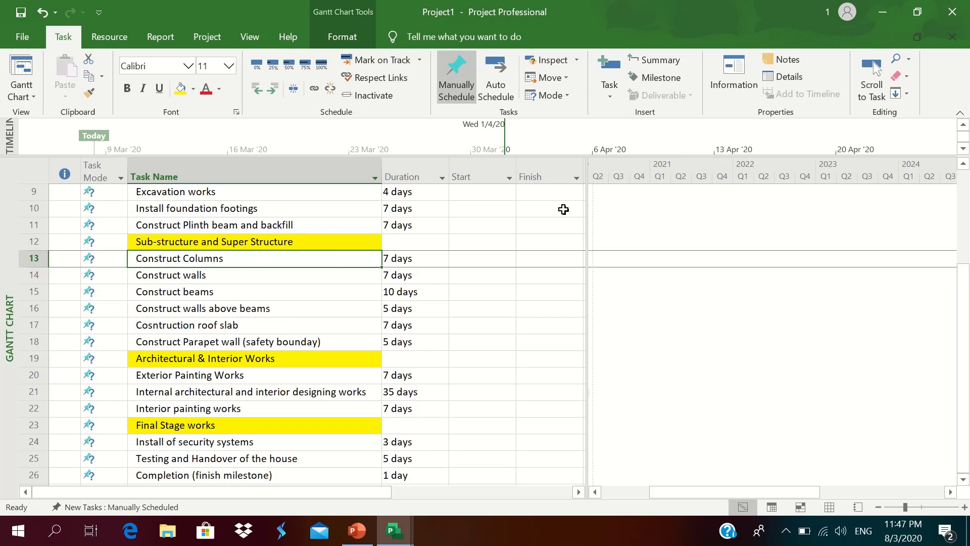
- Indent Pre-Construction Stage one level so it becomes a subtask of Single Storey House Project
{"action": "left_click_drag", "start_coordinate": [964, 261], "coordinate": [966, 172]}
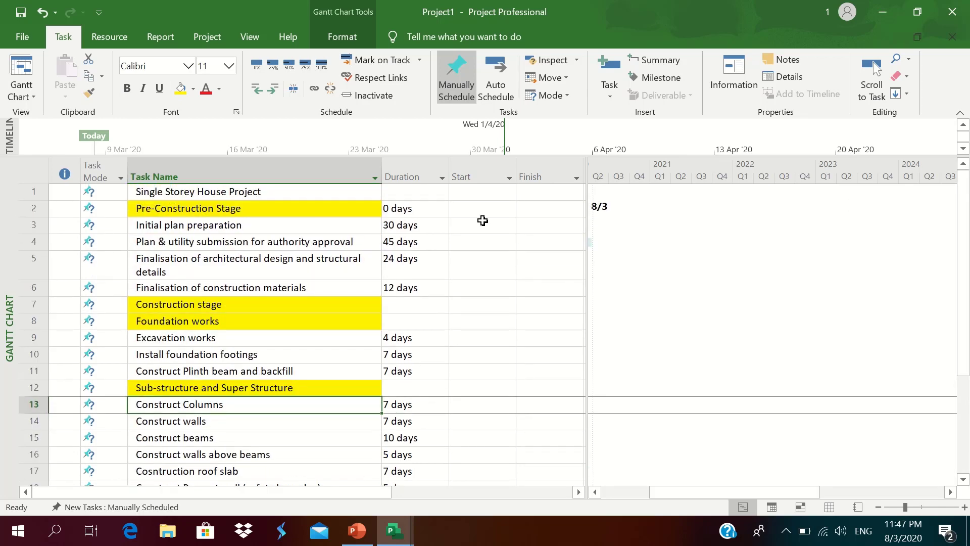
{"action": "left_click", "coordinate": [309, 213]}
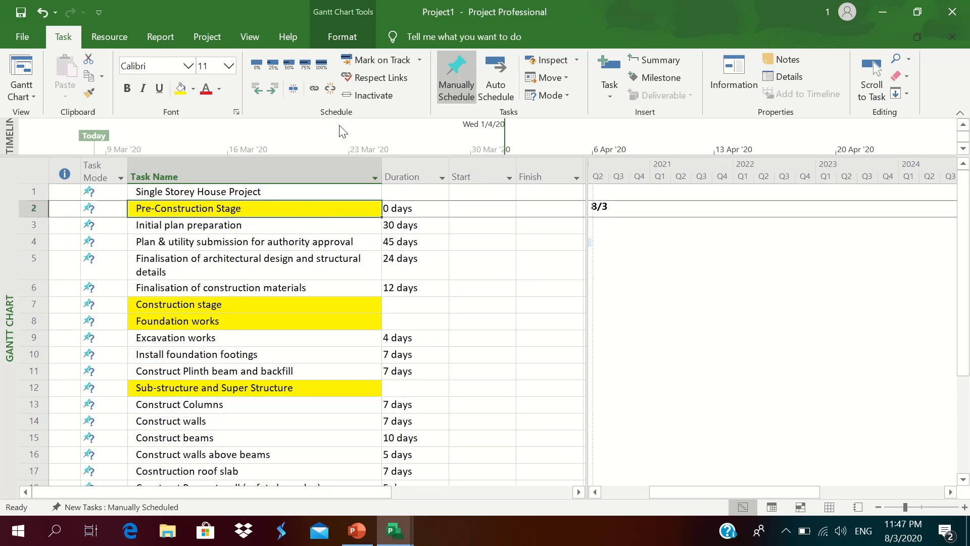
{"action": "left_click", "coordinate": [276, 91]}
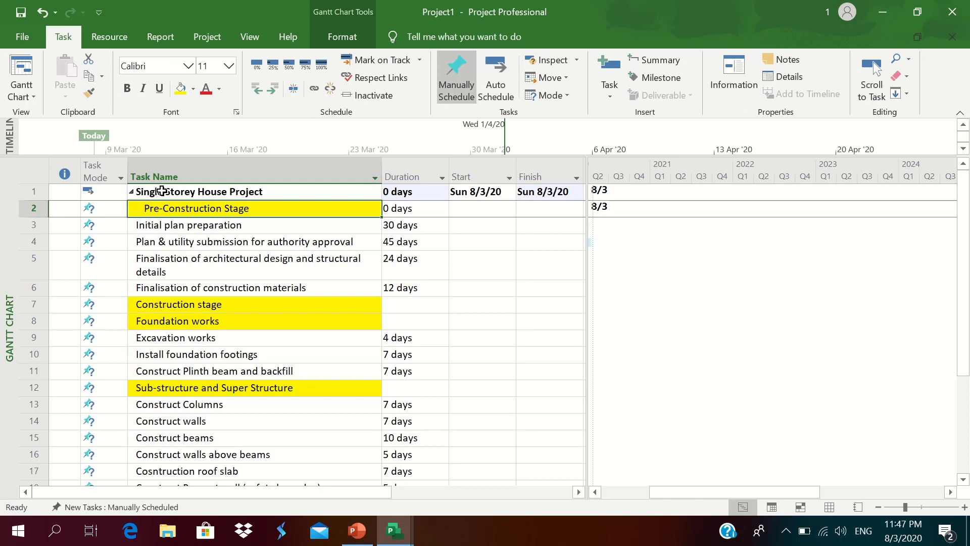
- Try to change the outline level of the Single Storey House Project task by outdenting and indenting it
{"action": "left_click", "coordinate": [162, 191]}
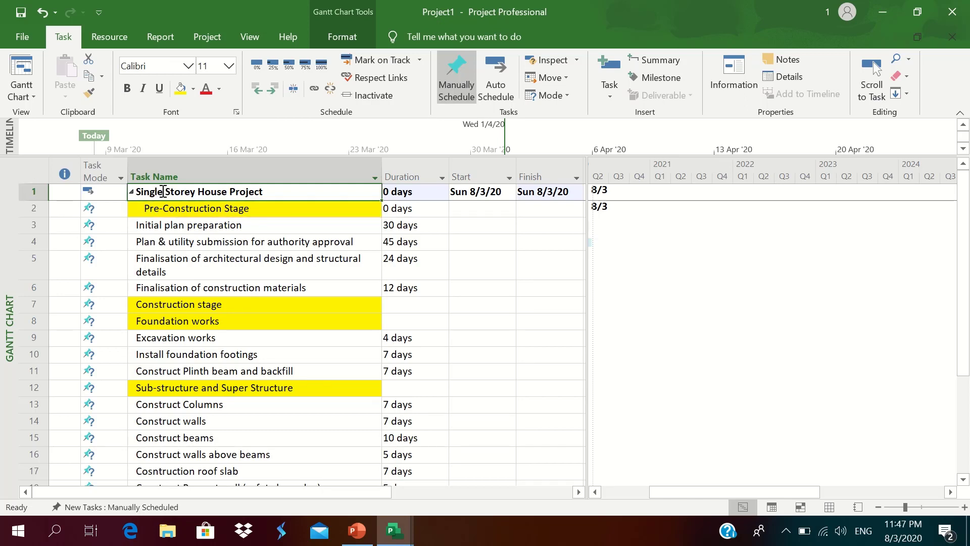
{"action": "left_click", "coordinate": [263, 96]}
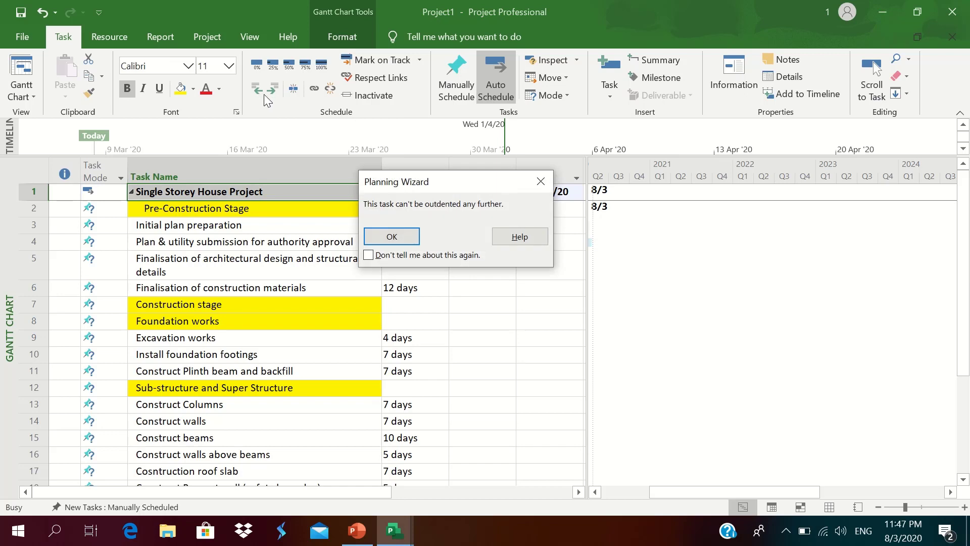
{"action": "left_click", "coordinate": [412, 237]}
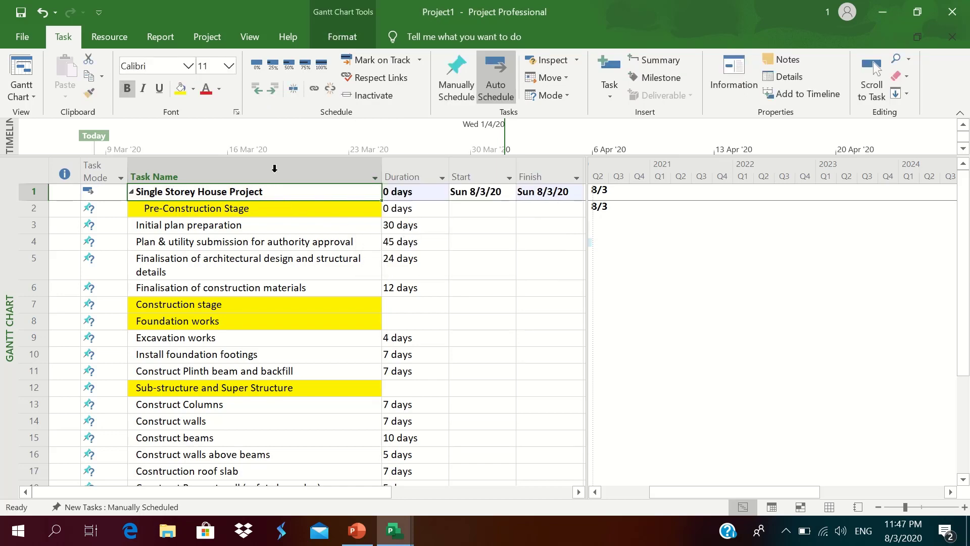
{"action": "left_click", "coordinate": [274, 96]}
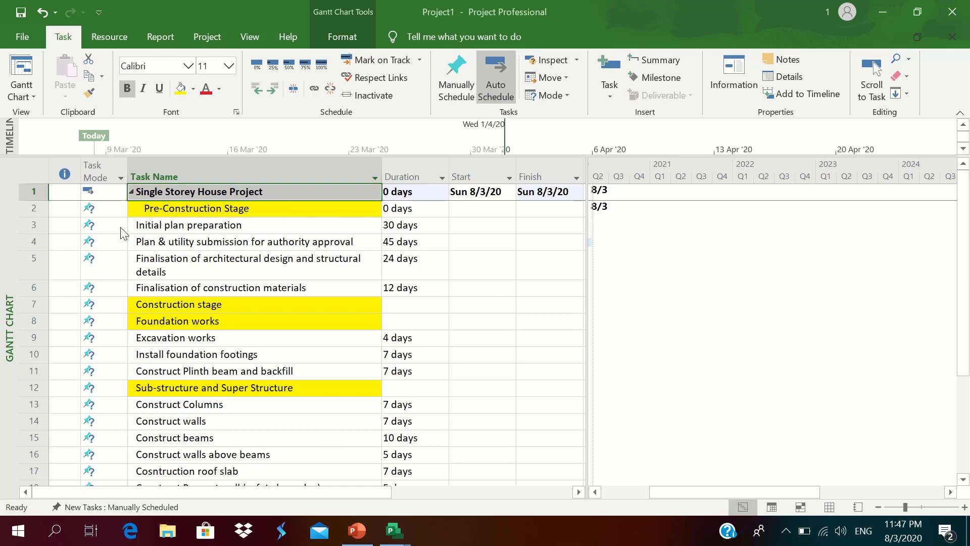
- Indent tasks 3 to 6, Initial plan preparation through Finalisation of construction materials, to group them under Pre-Construction Stage
{"action": "left_click", "coordinate": [35, 227]}
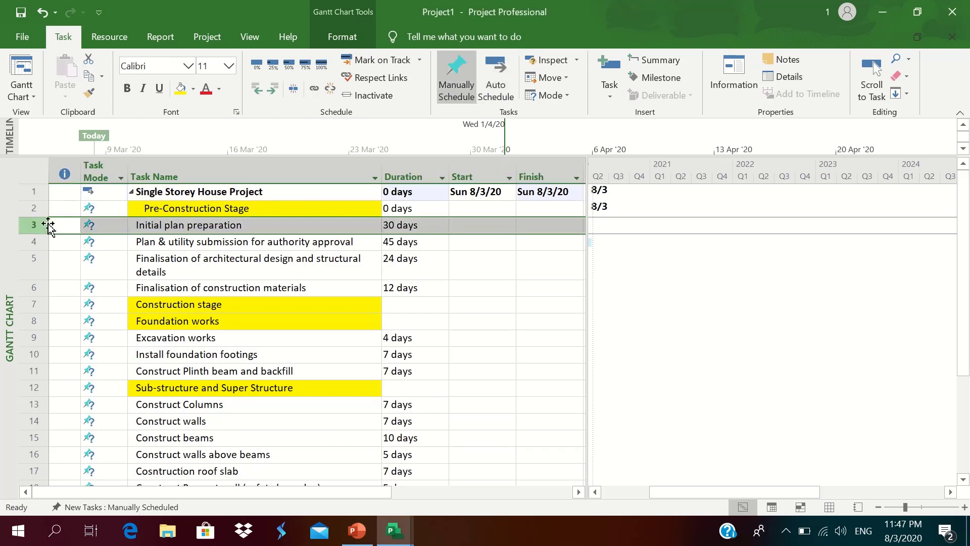
{"action": "left_click", "coordinate": [83, 231]}
{"action": "left_click_drag", "start_coordinate": [26, 225], "coordinate": [28, 288]}
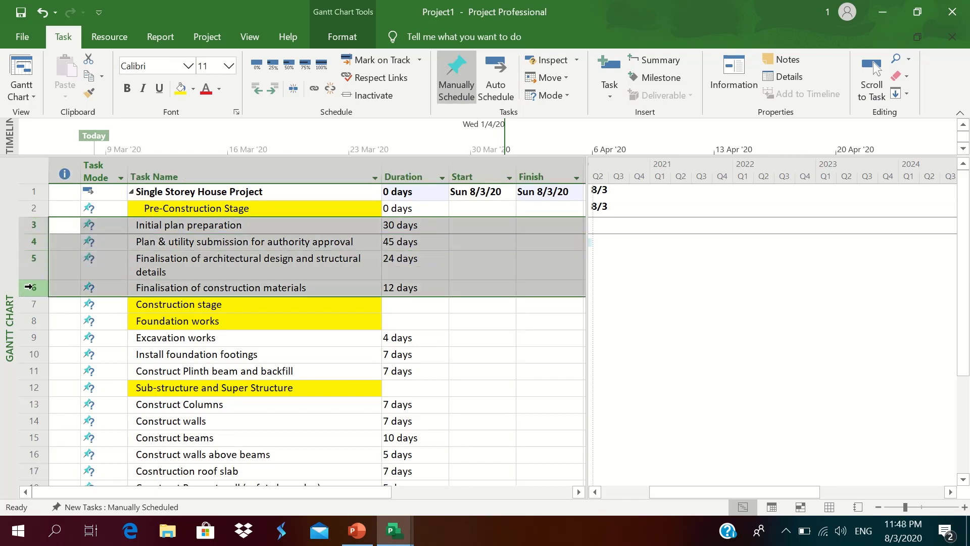
{"action": "left_click", "coordinate": [273, 89]}
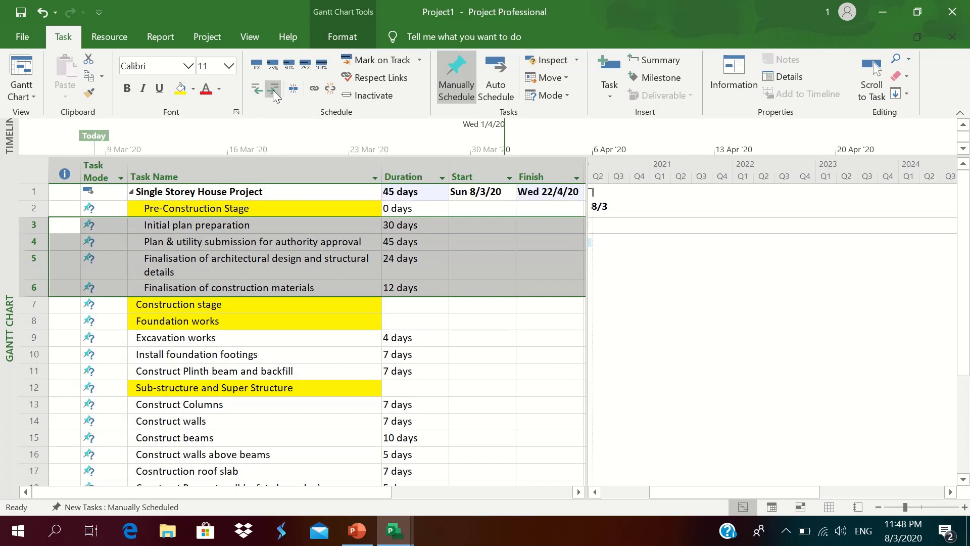
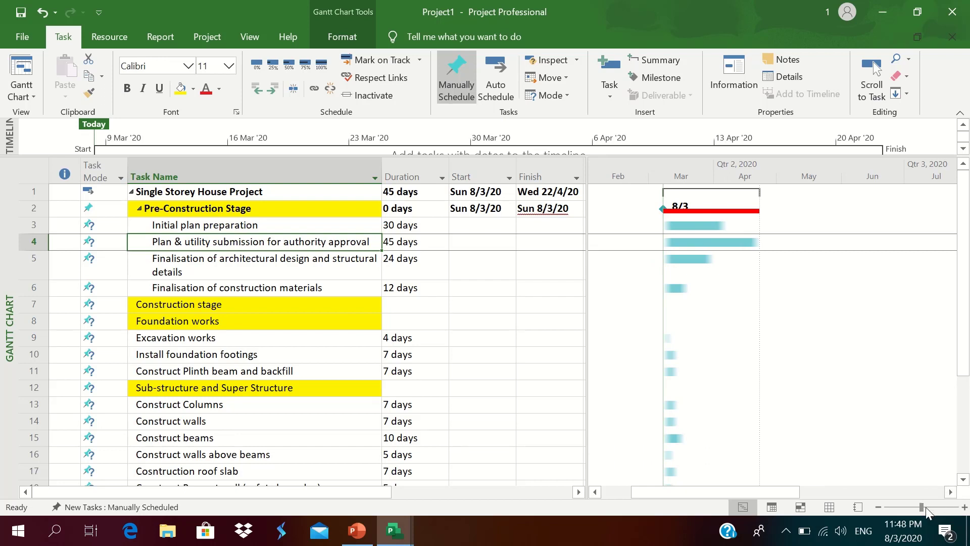
- Indent tasks 9 to 11 under Foundation works, and indent Foundation works under Construction stage
{"action": "left_click_drag", "start_coordinate": [921, 508], "coordinate": [924, 508]}
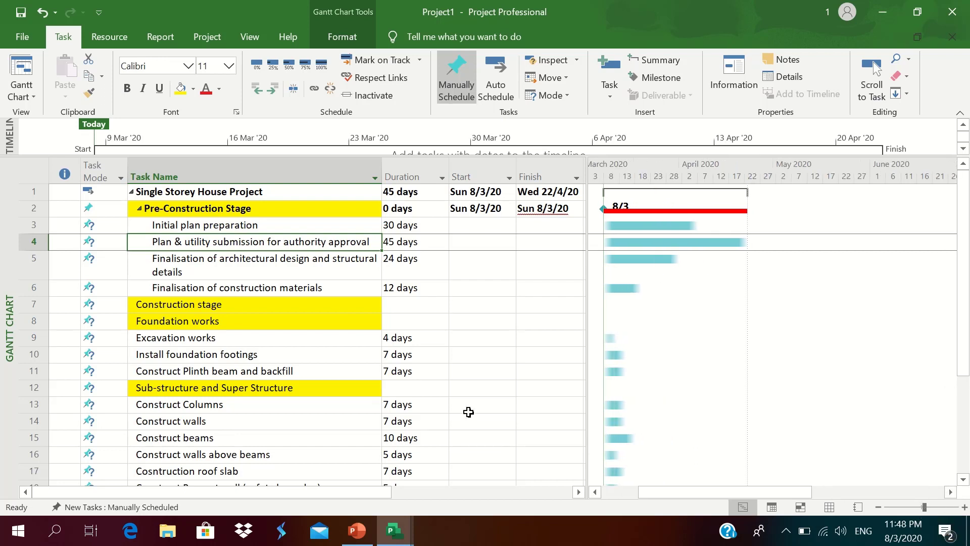
{"action": "left_click", "coordinate": [213, 337]}
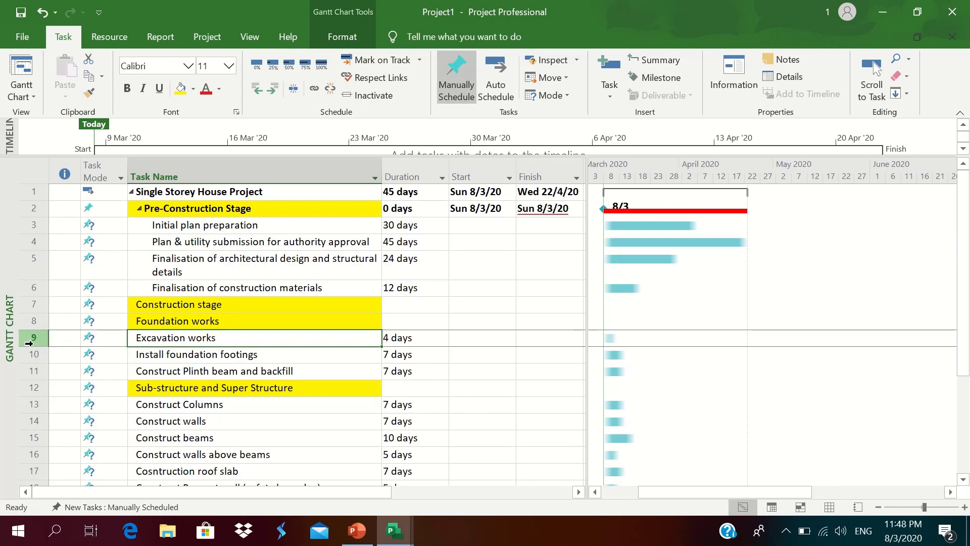
{"action": "left_click_drag", "start_coordinate": [28, 342], "coordinate": [31, 374]}
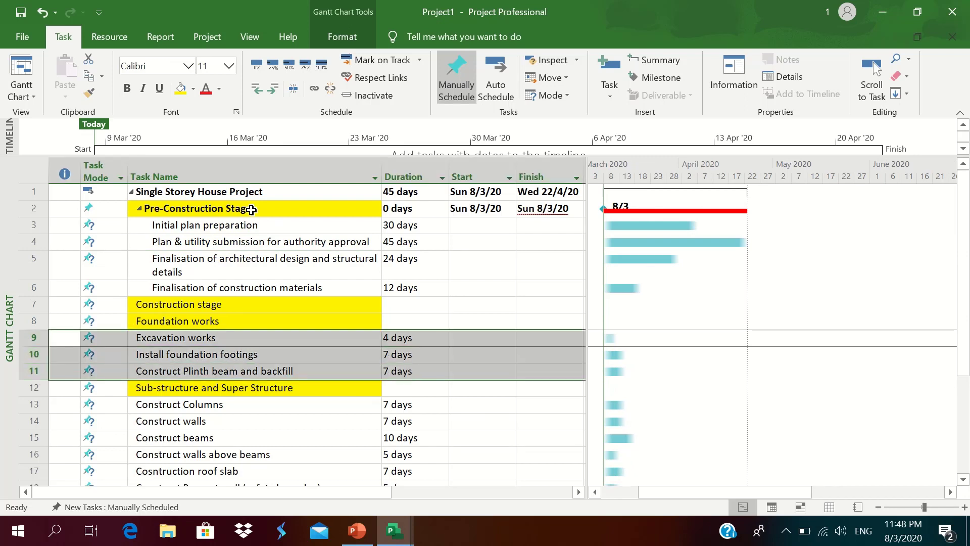
{"action": "left_click", "coordinate": [272, 95]}
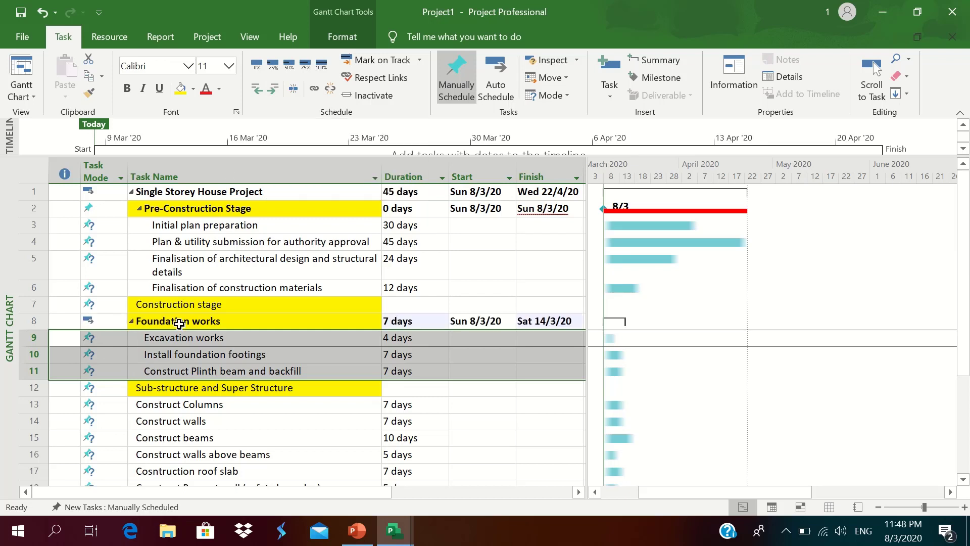
{"action": "left_click", "coordinate": [22, 321]}
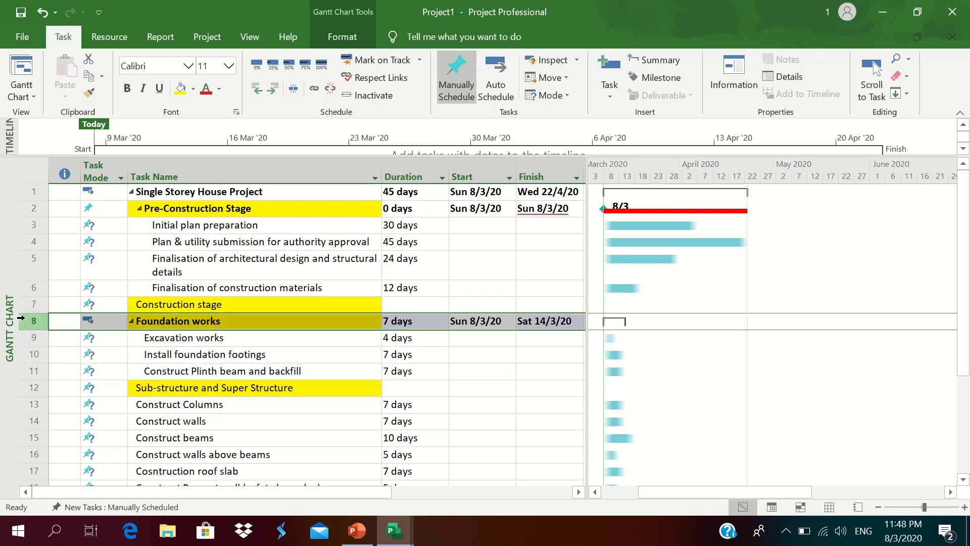
{"action": "left_click", "coordinate": [272, 90]}
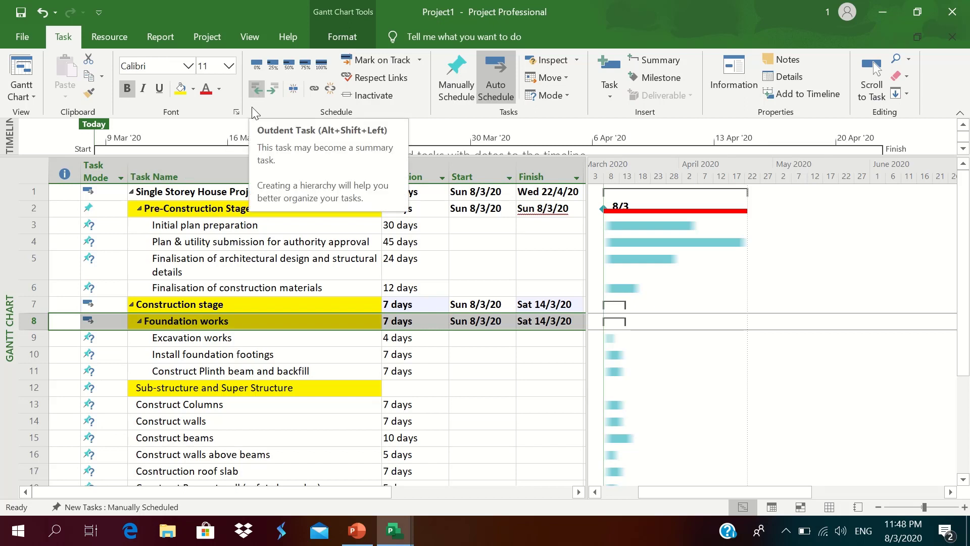
- Indent tasks 13 to 18 under Sub-structure and Super Structure, and tasks 20 to 22 under Architectural & Interior Works
{"action": "left_click", "coordinate": [180, 401]}
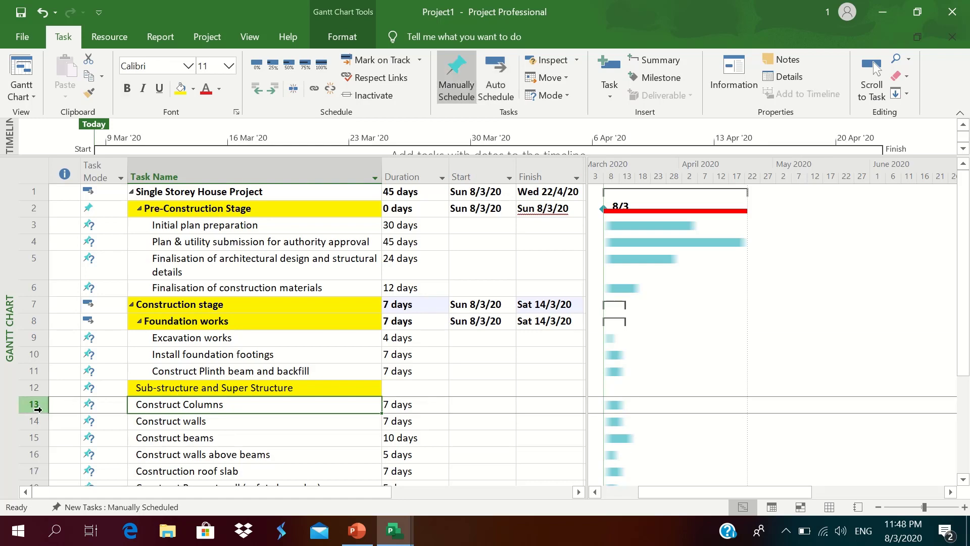
{"action": "left_click_drag", "start_coordinate": [37, 408], "coordinate": [63, 364]}
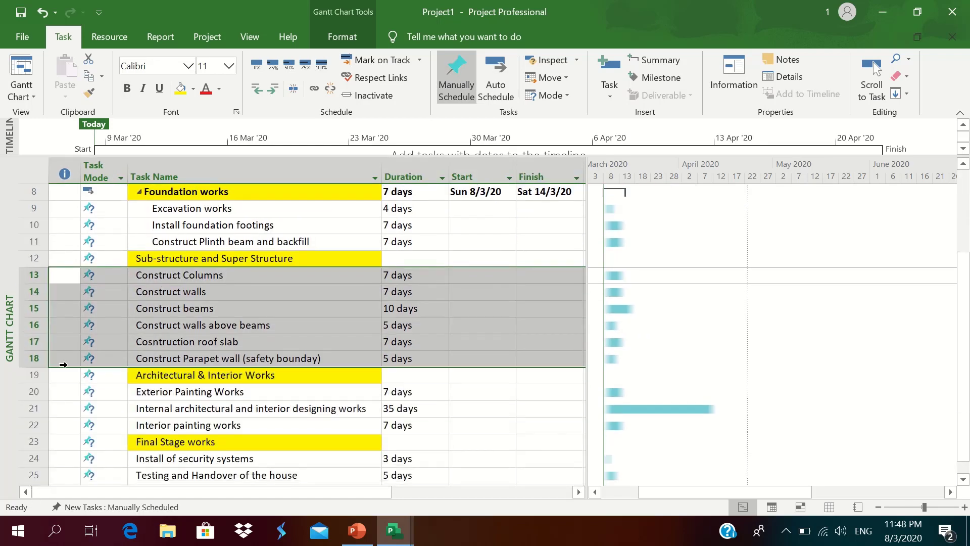
{"action": "left_click", "coordinate": [276, 90]}
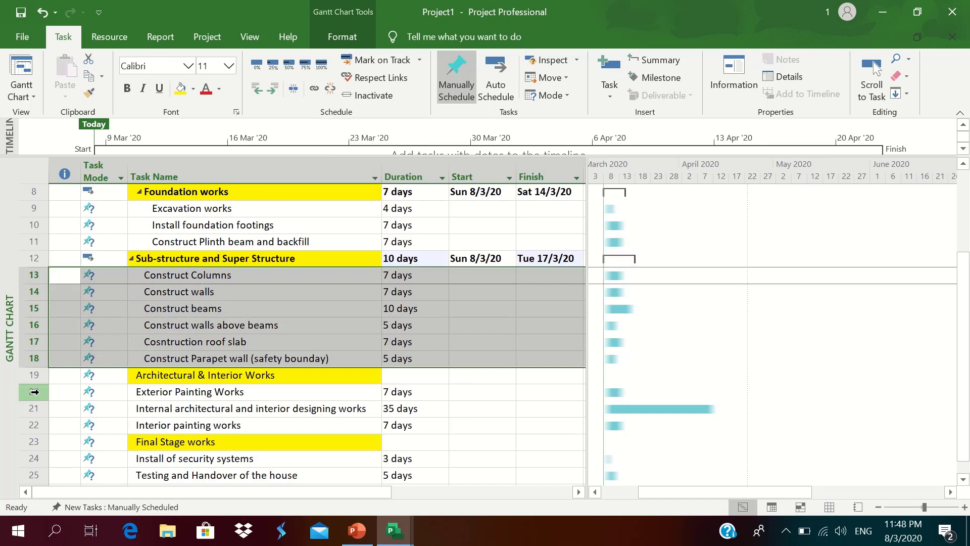
{"action": "left_click_drag", "start_coordinate": [34, 392], "coordinate": [34, 425]}
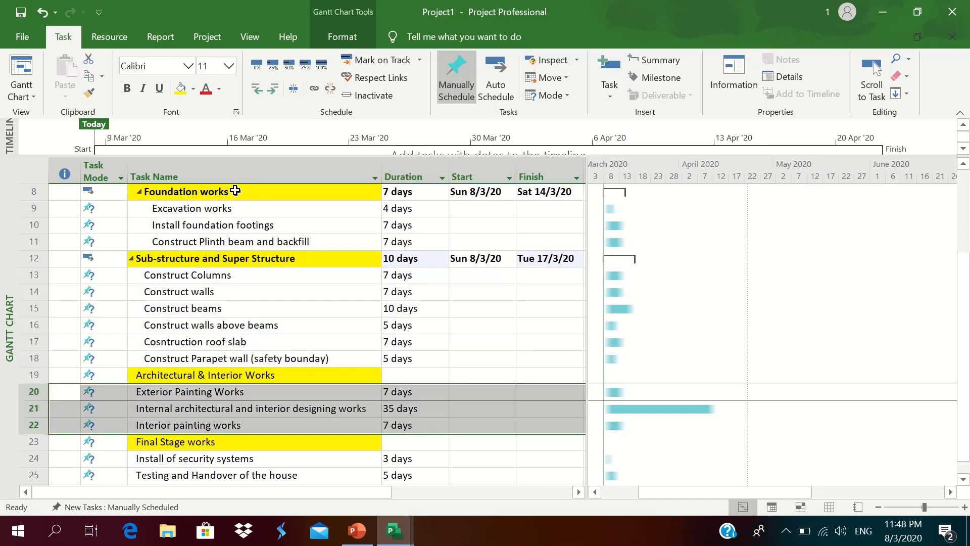
{"action": "left_click", "coordinate": [276, 90]}
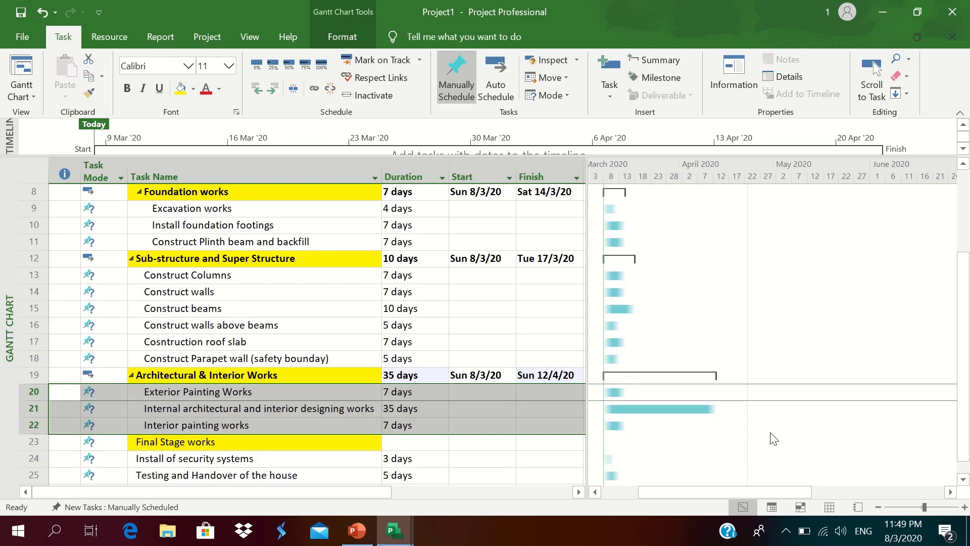
- Indent tasks 24 to 26, Install of security systems through Completion (finish milestone), to group them under Final Stage works
{"action": "scroll", "coordinate": [708, 455], "scroll_direction": "down", "scroll_amount": 1}
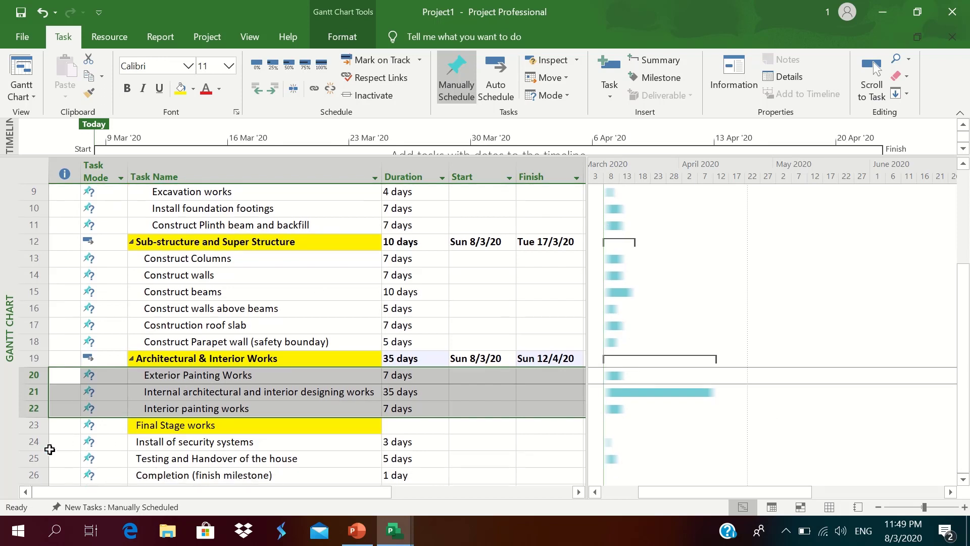
{"action": "left_click_drag", "start_coordinate": [49, 449], "coordinate": [49, 475]}
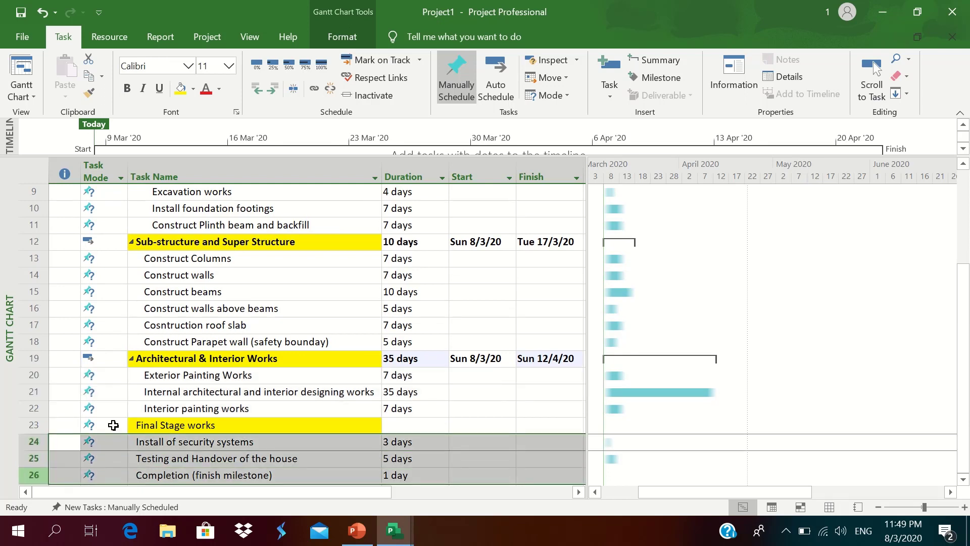
{"action": "left_click", "coordinate": [277, 89]}
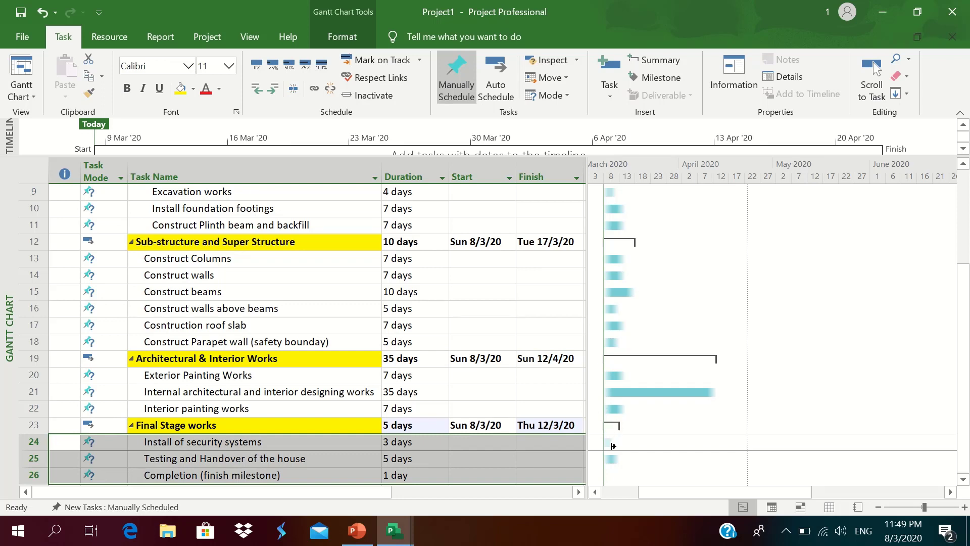
- Adjust the Gantt chart's timescale and view to examine the task bars from the project start through late April 2020
{"action": "left_click", "coordinate": [438, 474]}
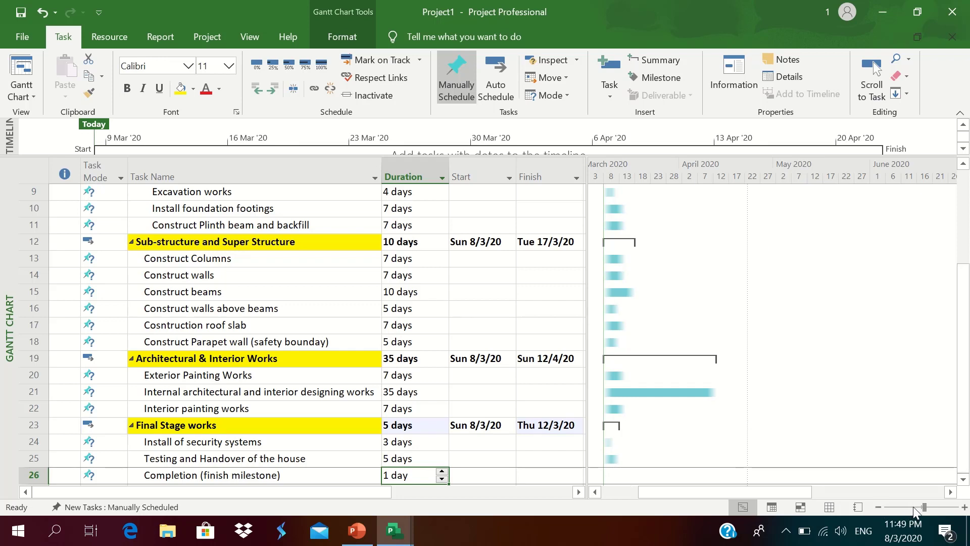
{"action": "scroll", "coordinate": [915, 508], "scroll_direction": "up", "scroll_amount": 2}
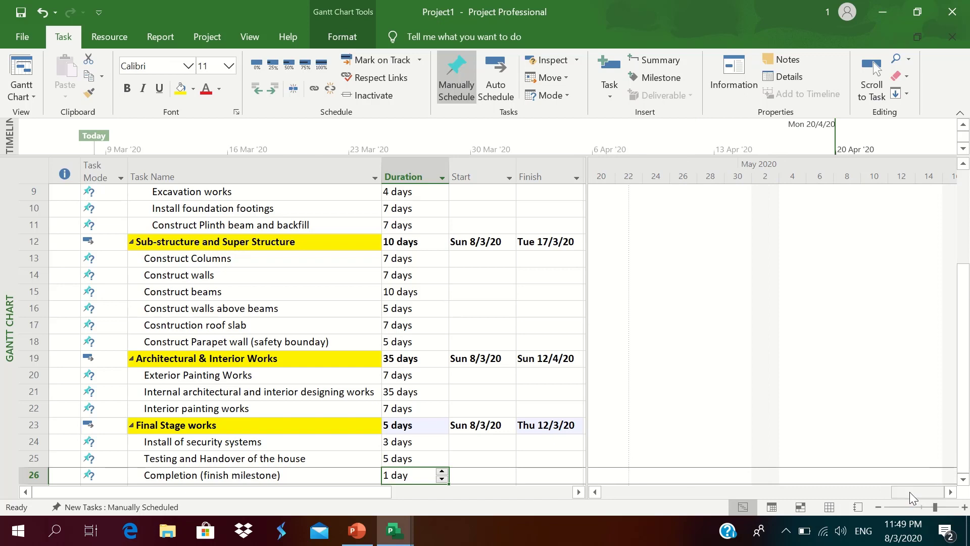
{"action": "left_click_drag", "start_coordinate": [909, 492], "coordinate": [640, 488]}
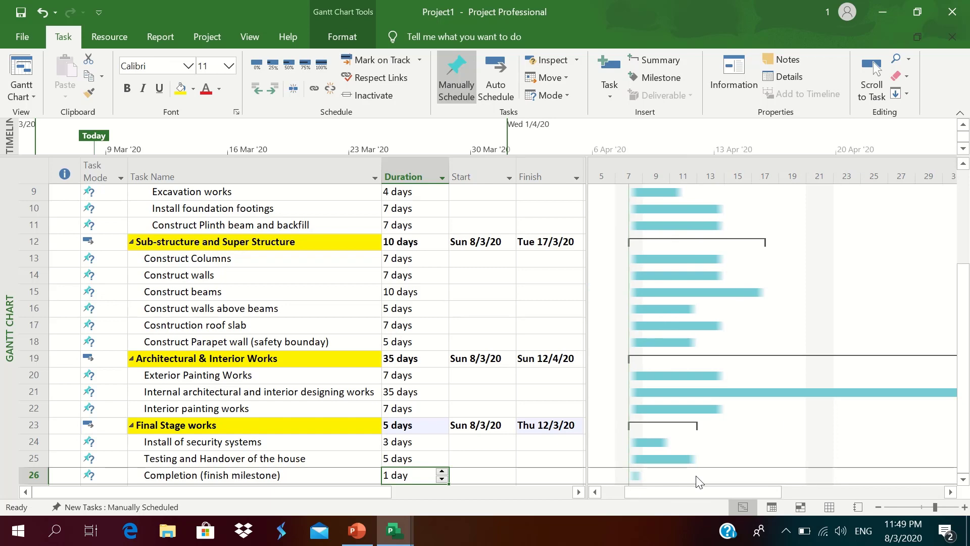
{"action": "left_click_drag", "start_coordinate": [966, 311], "coordinate": [969, 218]}
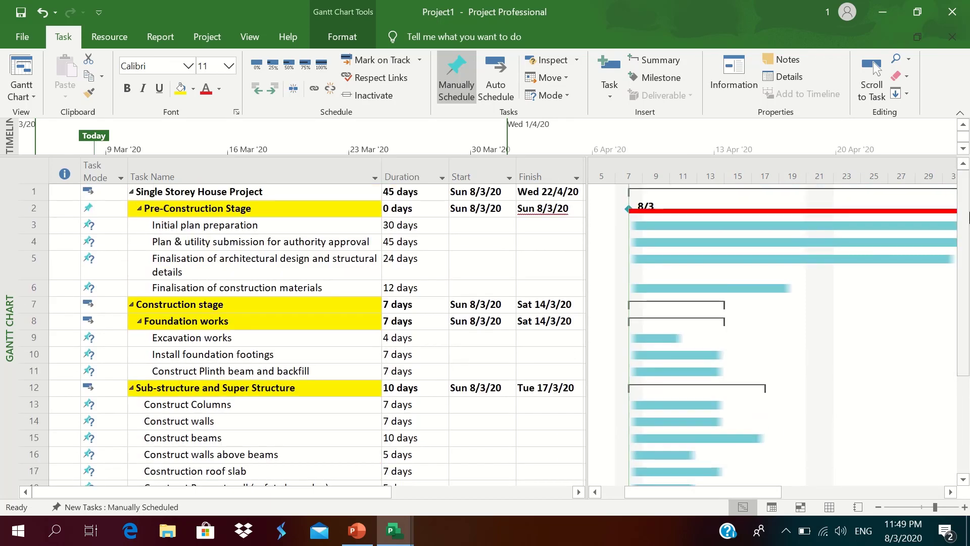
{"action": "left_click", "coordinate": [879, 506]}
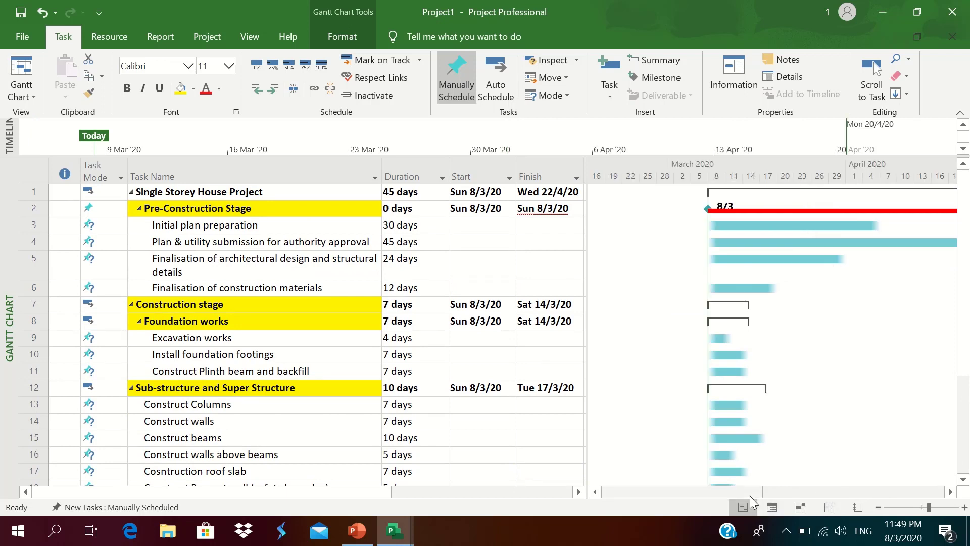
{"action": "mouse_move", "coordinate": [382, 33]}
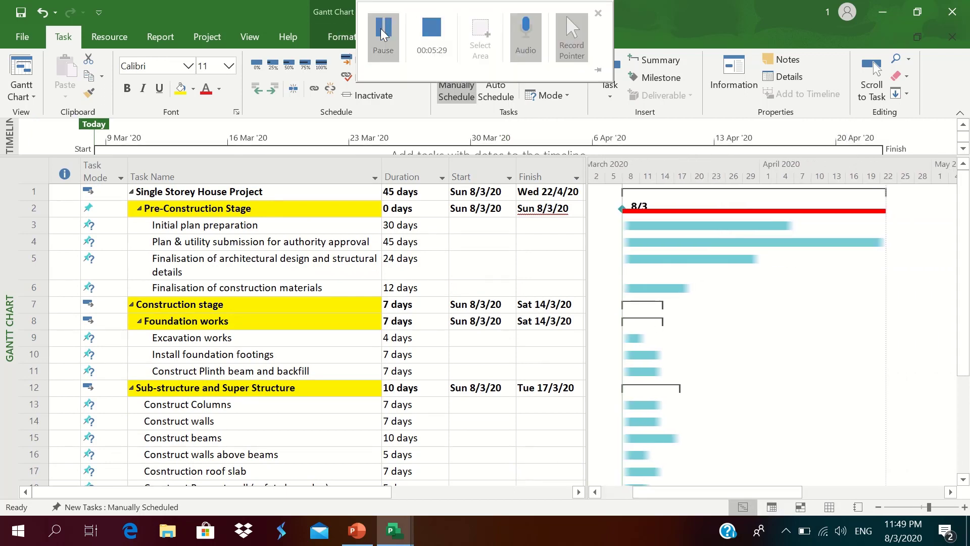
- Collapse Single Storey House Project, indent Construction stage to nest it under the project, and expand the project again
{"action": "left_click", "coordinate": [132, 192]}
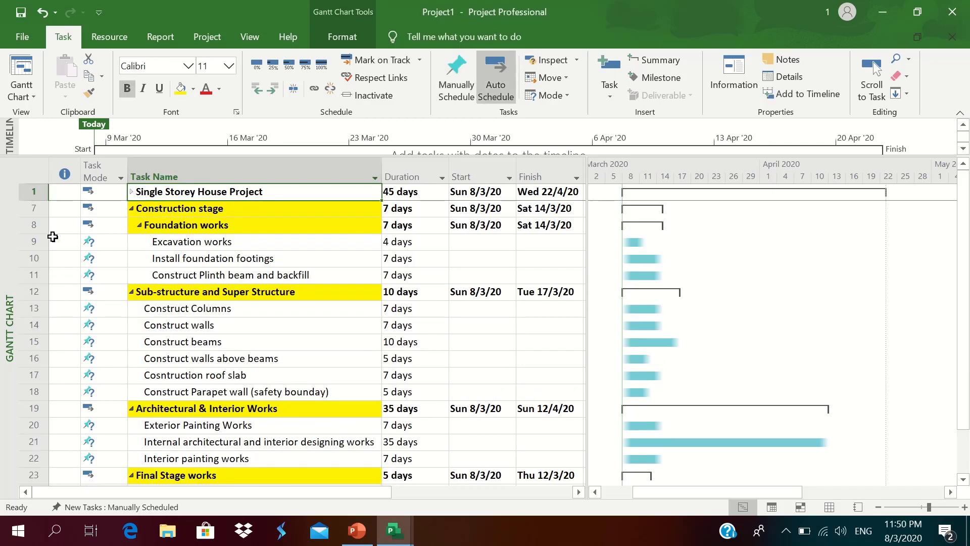
{"action": "left_click", "coordinate": [34, 208]}
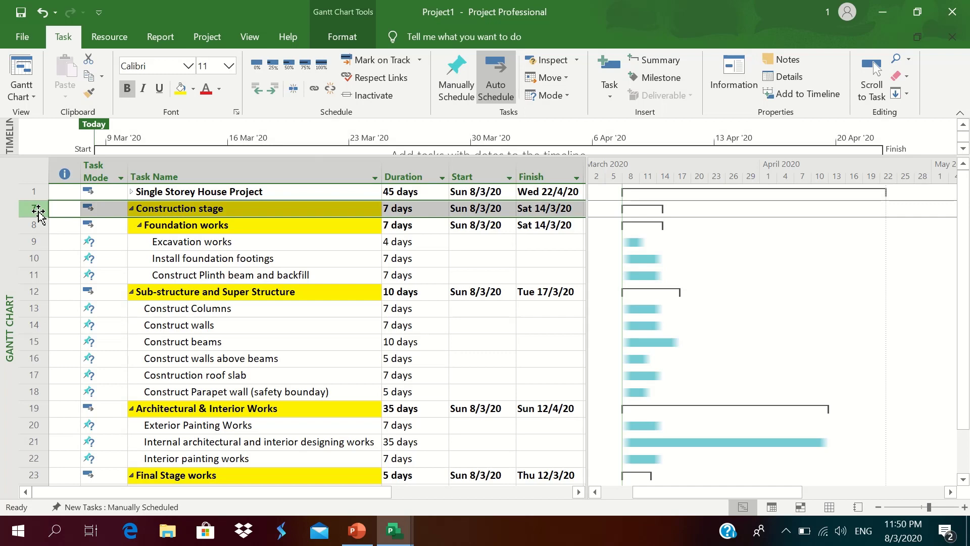
{"action": "left_click", "coordinate": [273, 92]}
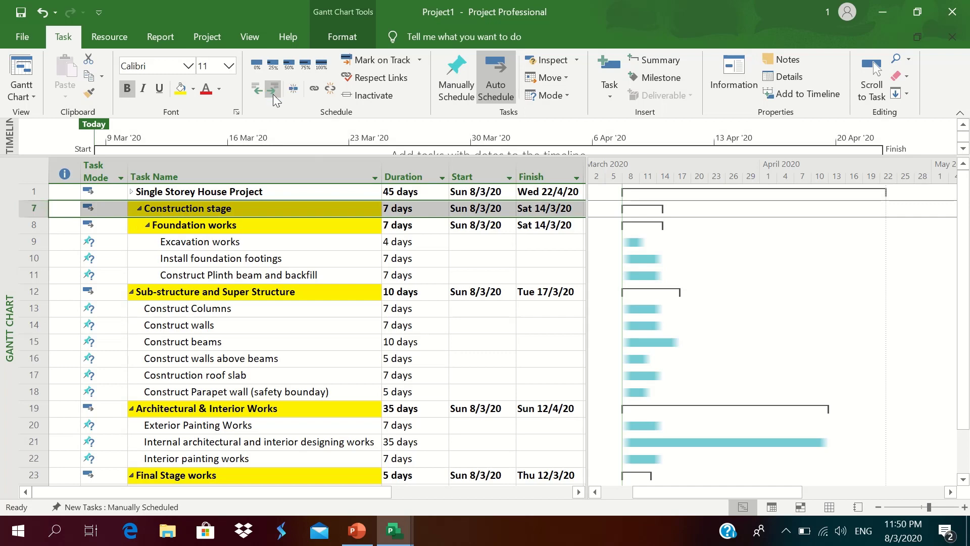
{"action": "left_click", "coordinate": [132, 193]}
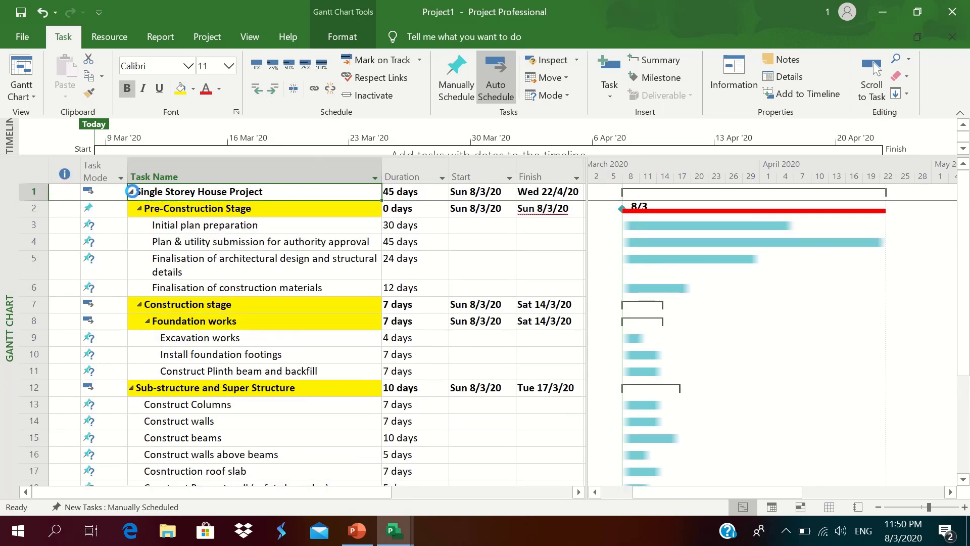
- Indent Sub-structure and Super Structure, Architectural & Interior Works and Final Stage works one level under Single Storey House Project
{"action": "left_click", "coordinate": [132, 193]}
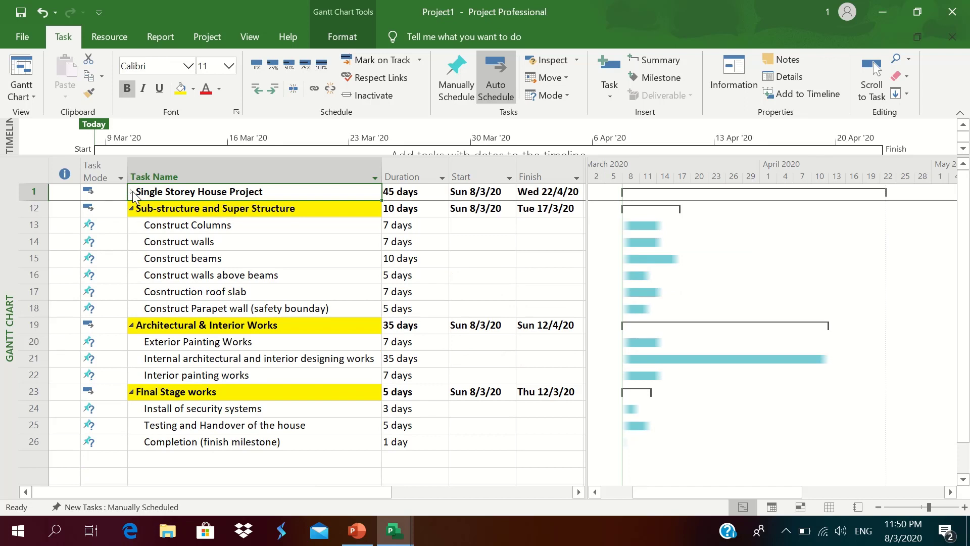
{"action": "left_click", "coordinate": [26, 208]}
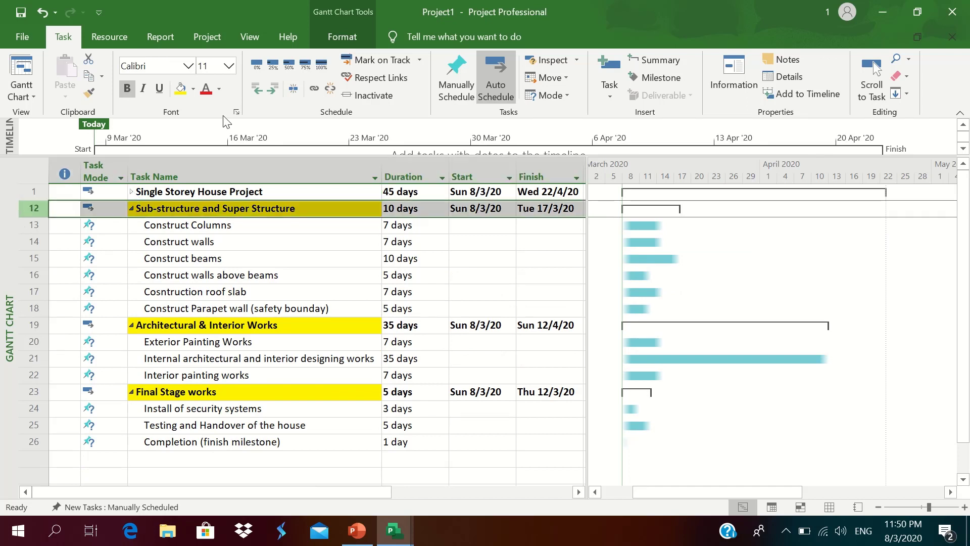
{"action": "left_click", "coordinate": [272, 88]}
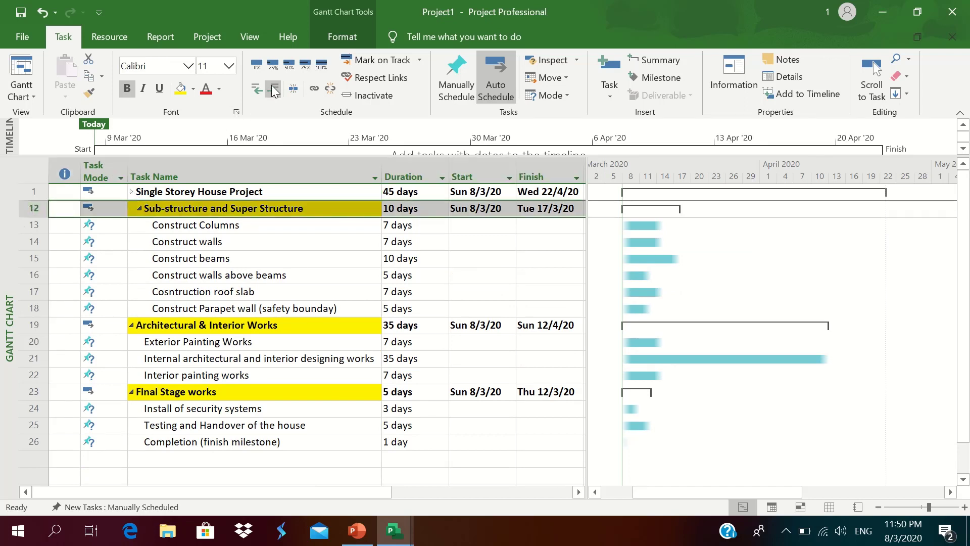
{"action": "left_click", "coordinate": [30, 325]}
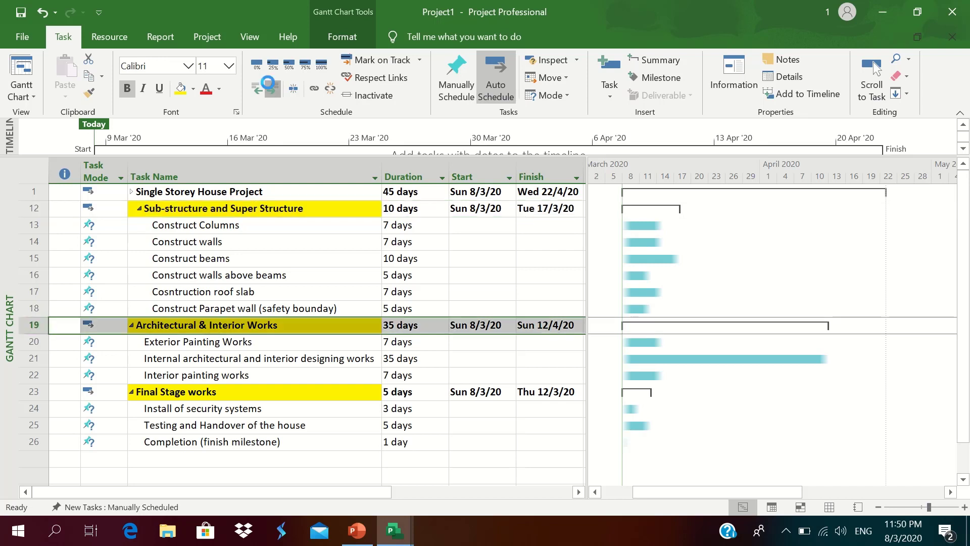
{"action": "left_click", "coordinate": [271, 88]}
{"action": "left_click", "coordinate": [29, 390]}
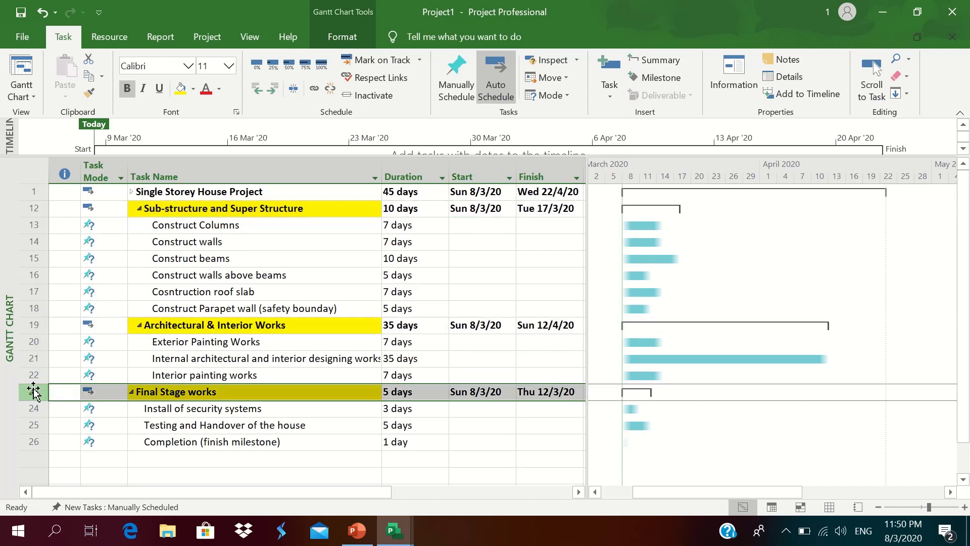
{"action": "left_click", "coordinate": [272, 88]}
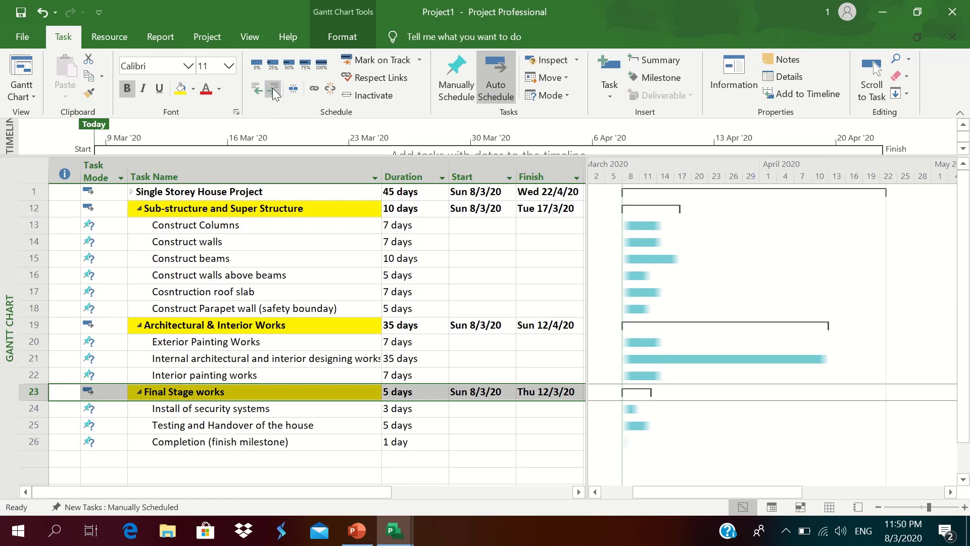
- Collapse and expand Single Storey House Project to check the grouping of all its stages
{"action": "left_click", "coordinate": [132, 192]}
{"action": "left_click", "coordinate": [132, 191]}
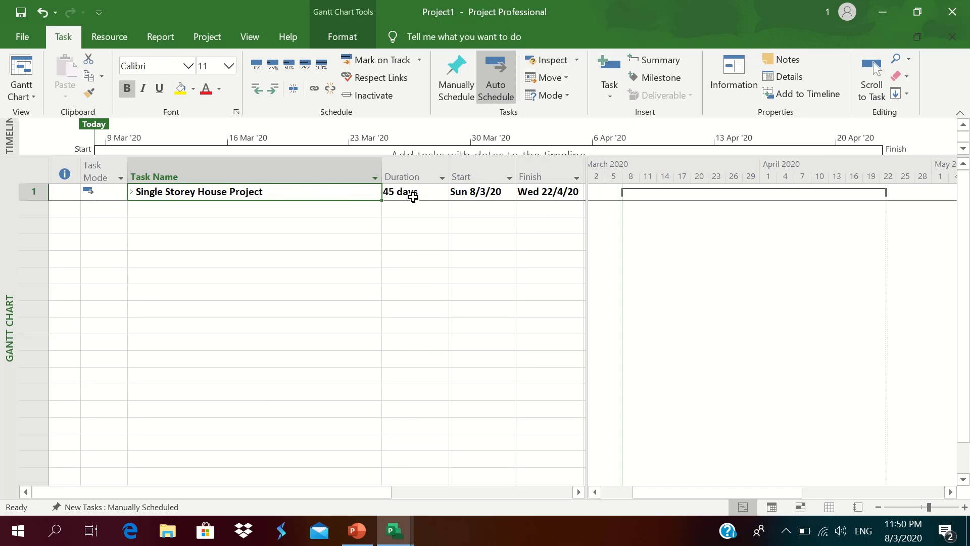
{"action": "left_click", "coordinate": [131, 192]}
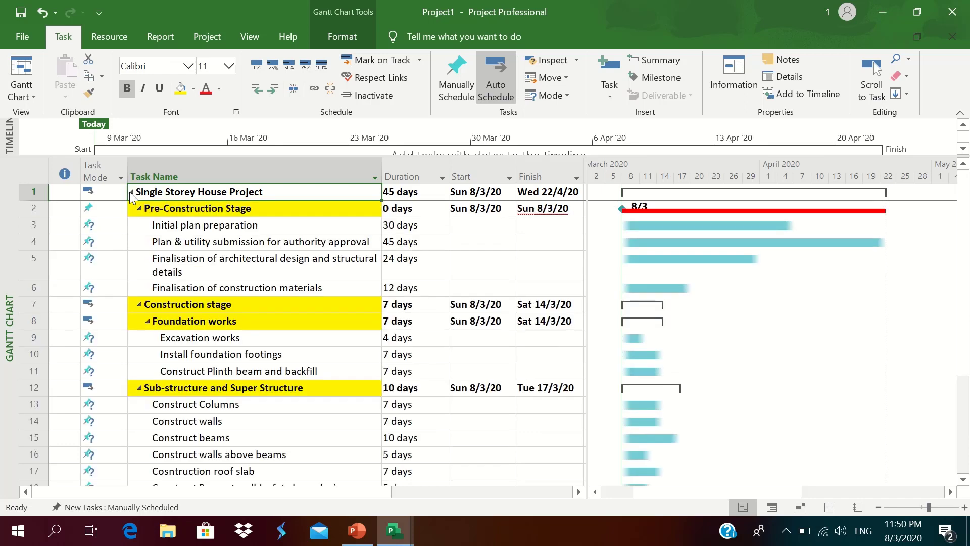
- Try to change the scheduling mode through the individual task mode cells of Single Storey House Project and Pre-Construction Stage
{"action": "left_click", "coordinate": [88, 194]}
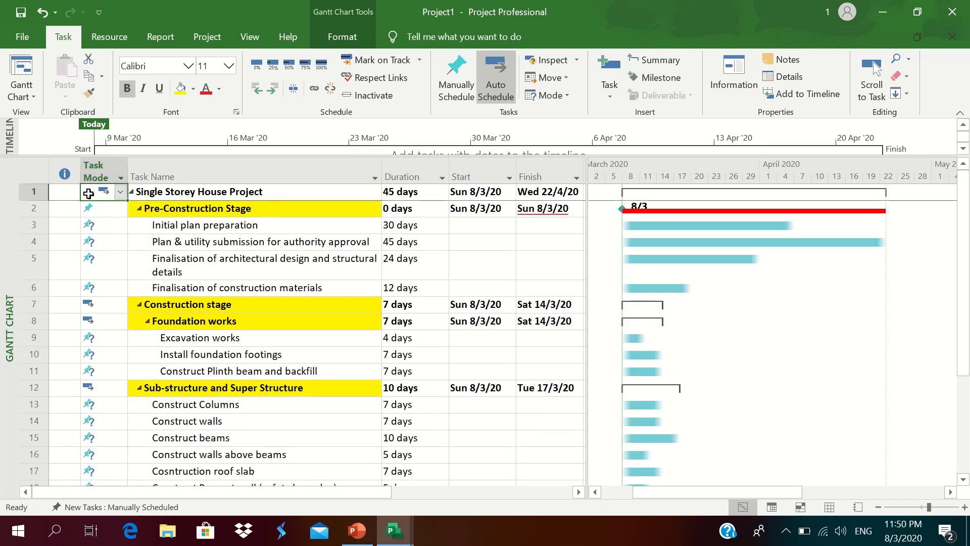
{"action": "left_click", "coordinate": [120, 193]}
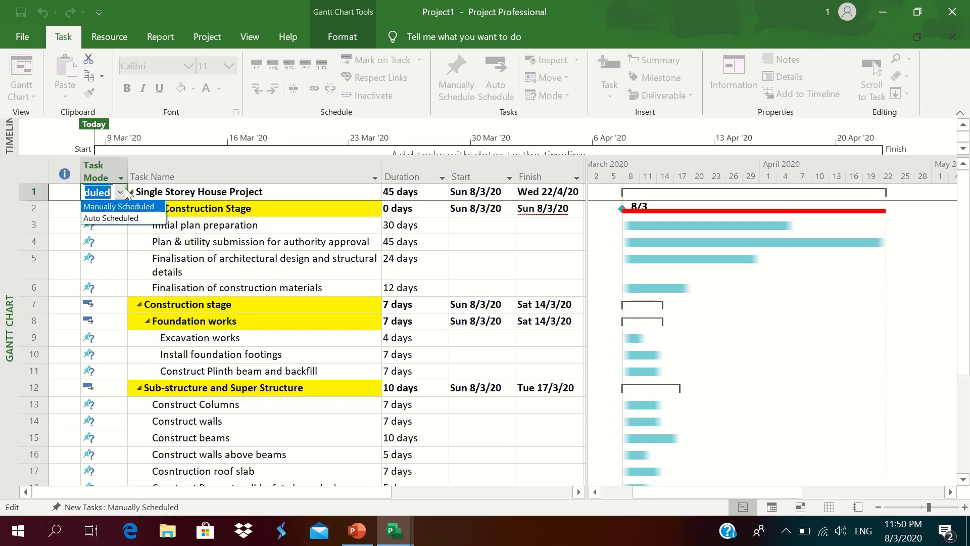
{"action": "left_click", "coordinate": [125, 206]}
{"action": "left_click", "coordinate": [100, 210]}
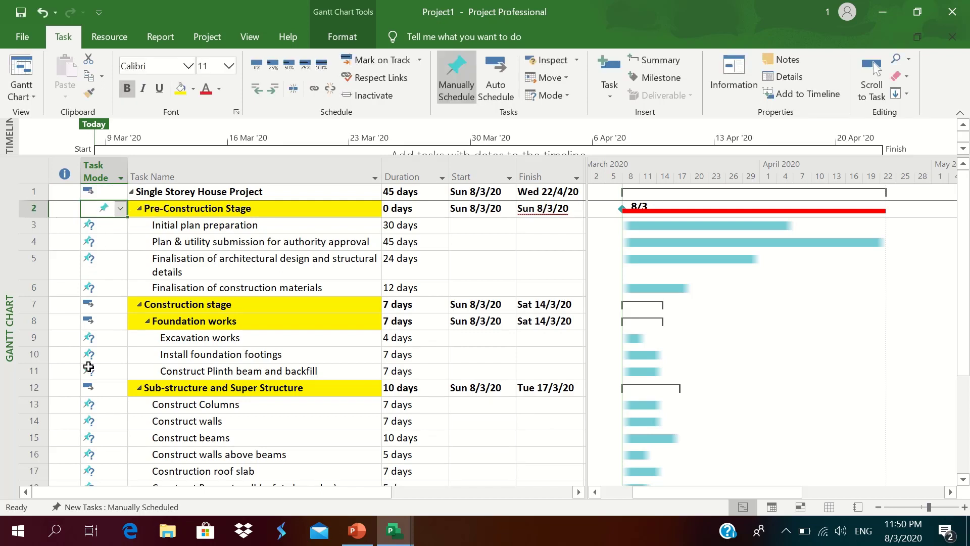
{"action": "left_click", "coordinate": [98, 165]}
{"action": "left_click", "coordinate": [120, 192]}
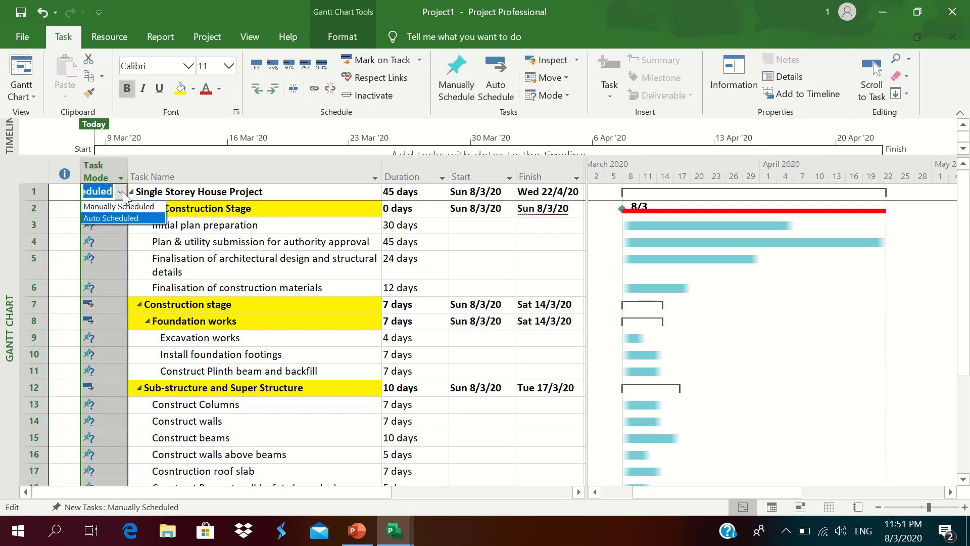
{"action": "left_click", "coordinate": [120, 218]}
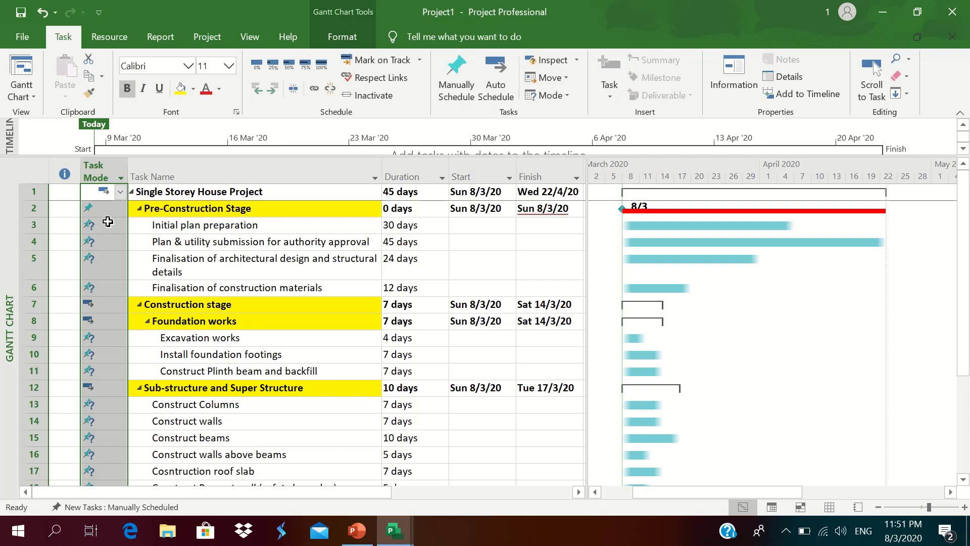
{"action": "left_click", "coordinate": [93, 211]}
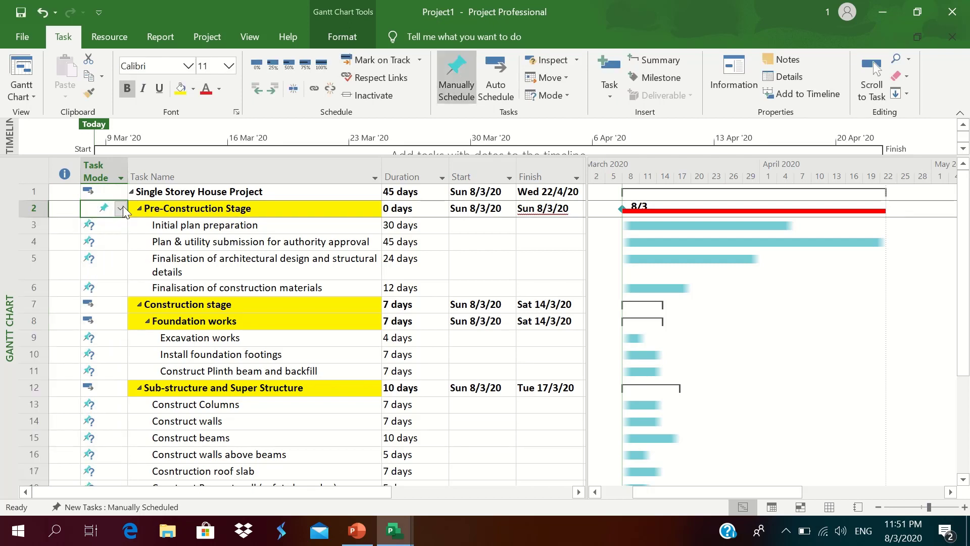
{"action": "left_click", "coordinate": [122, 209]}
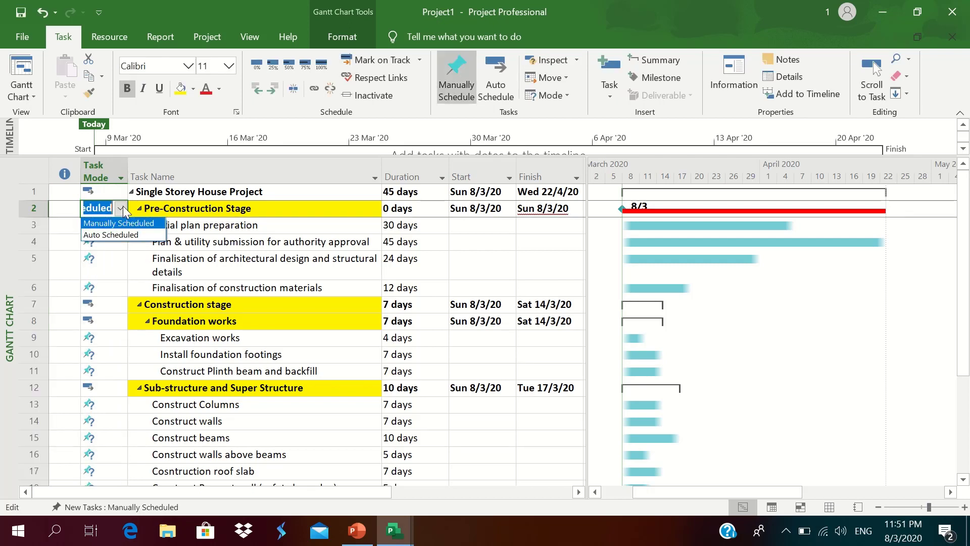
- Set the task mode of all tasks in the schedule to Auto Schedule at once
{"action": "left_click", "coordinate": [108, 162]}
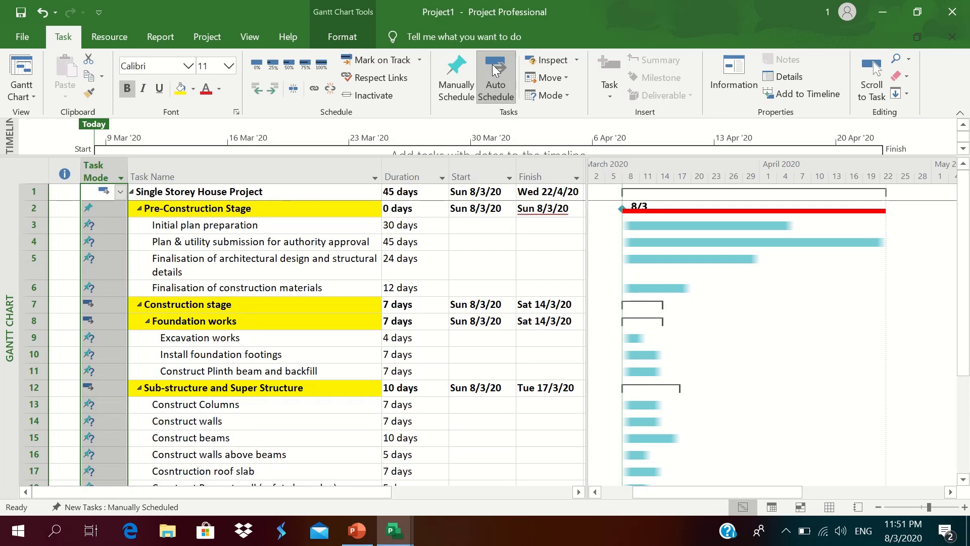
{"action": "left_click", "coordinate": [493, 69]}
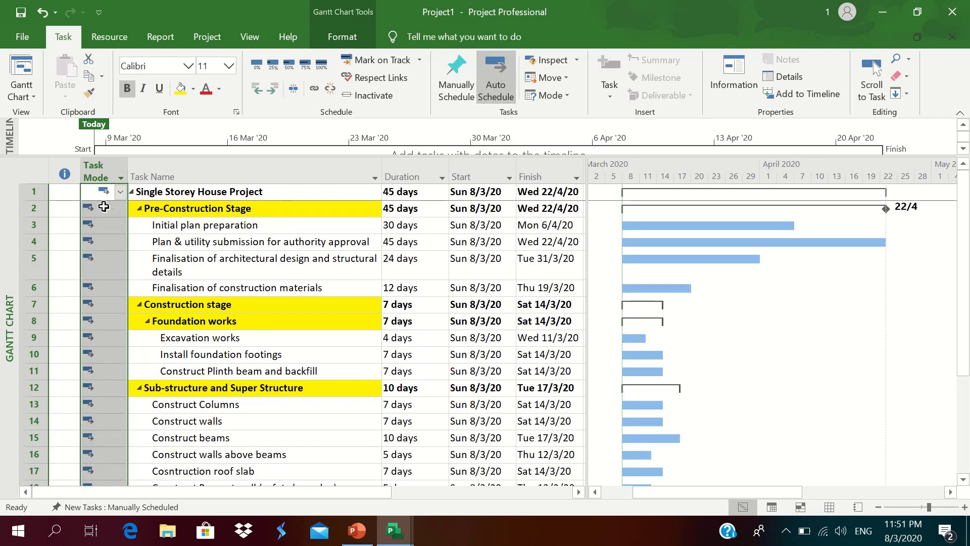
{"action": "left_click", "coordinate": [211, 365]}
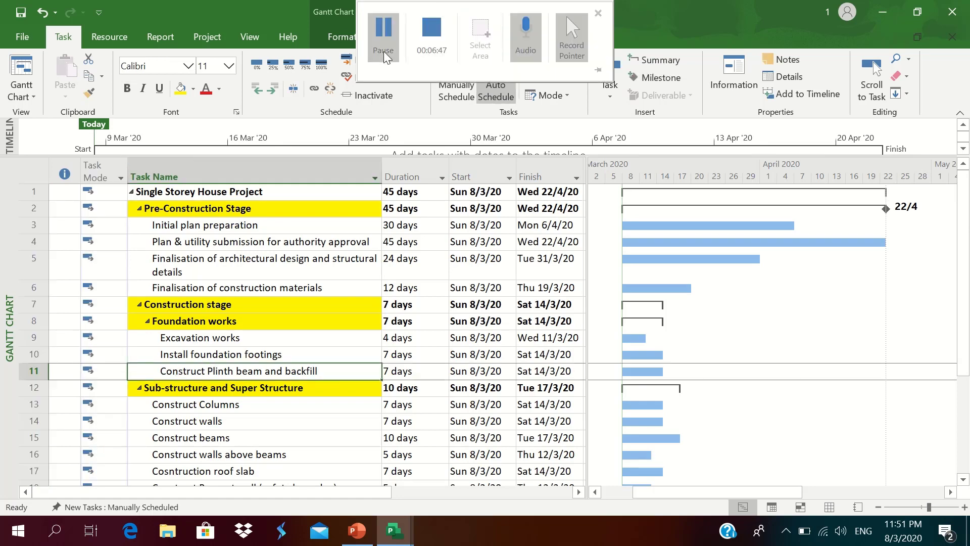
{"action": "left_click", "coordinate": [393, 48]}
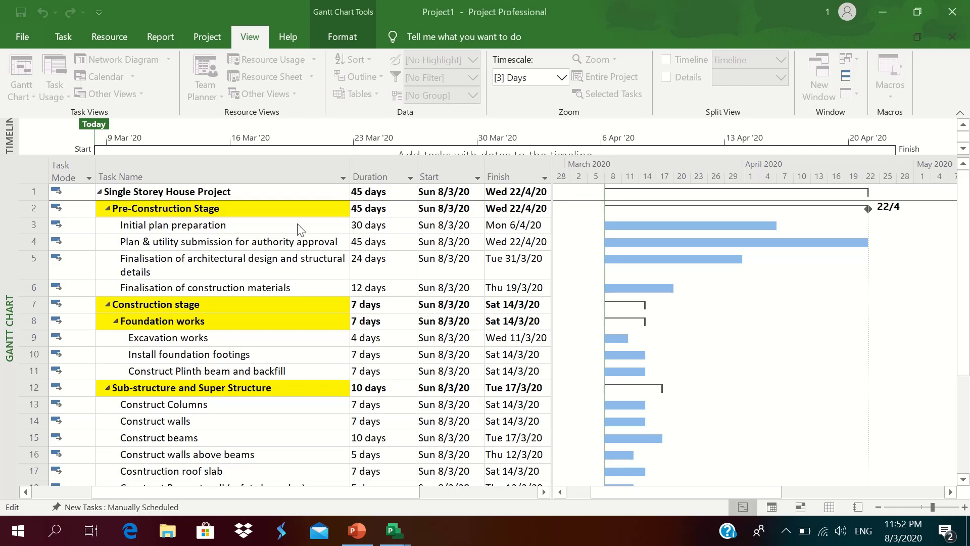
- Widen the task table beside the Gantt chart to reveal the Predecessors and resource columns
{"action": "left_click", "coordinate": [548, 225]}
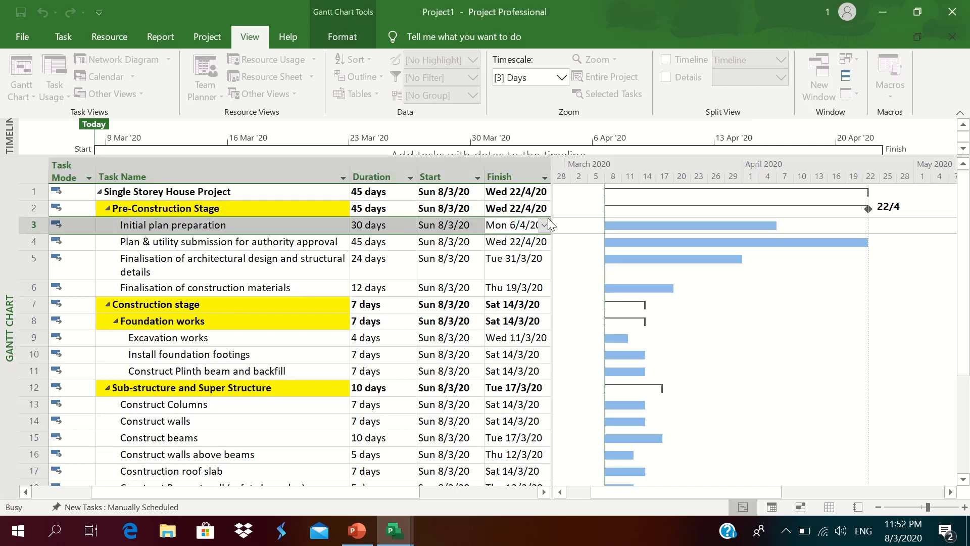
{"action": "left_click", "coordinate": [680, 397]}
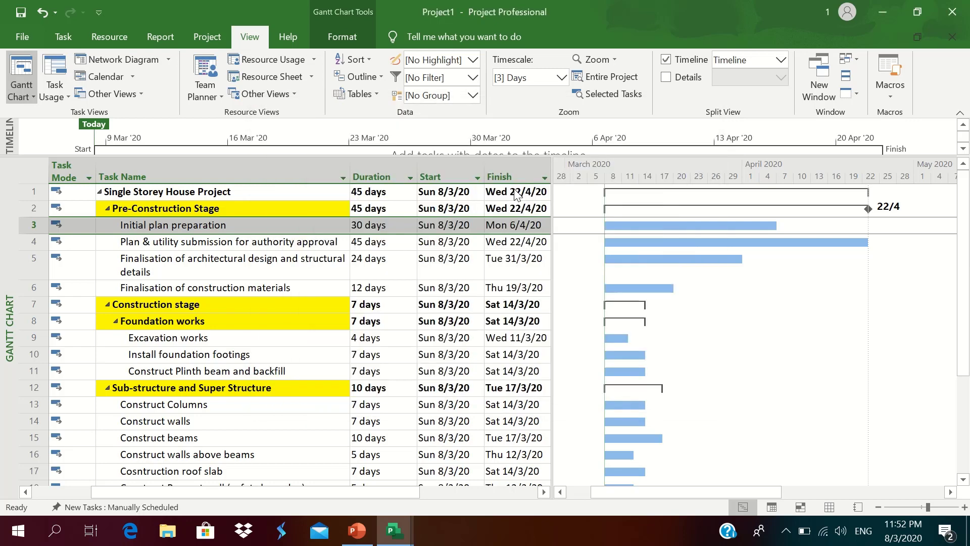
{"action": "left_click_drag", "start_coordinate": [551, 195], "coordinate": [723, 194]}
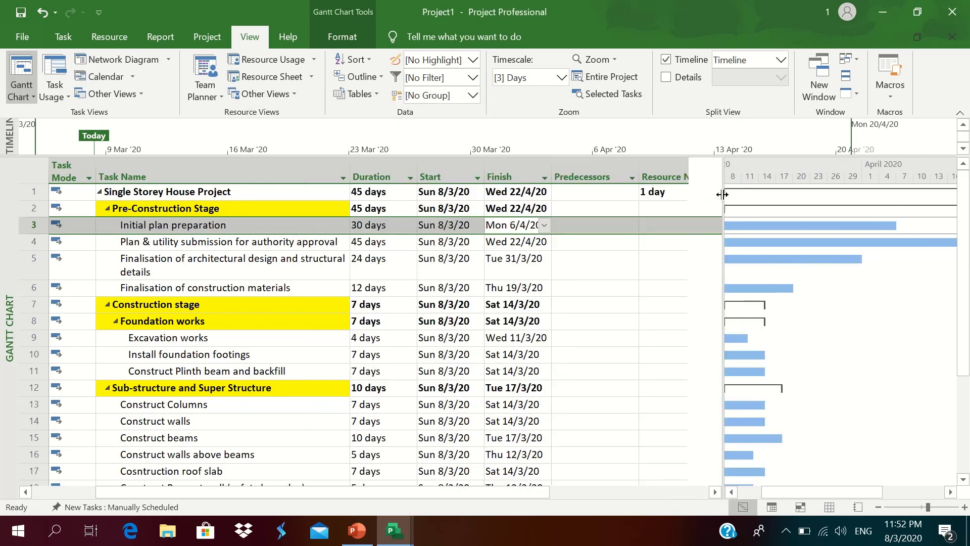
- Show the task form for Plan & utility submission for authority approval with its Predecessors & Successors details
{"action": "left_click", "coordinate": [394, 246]}
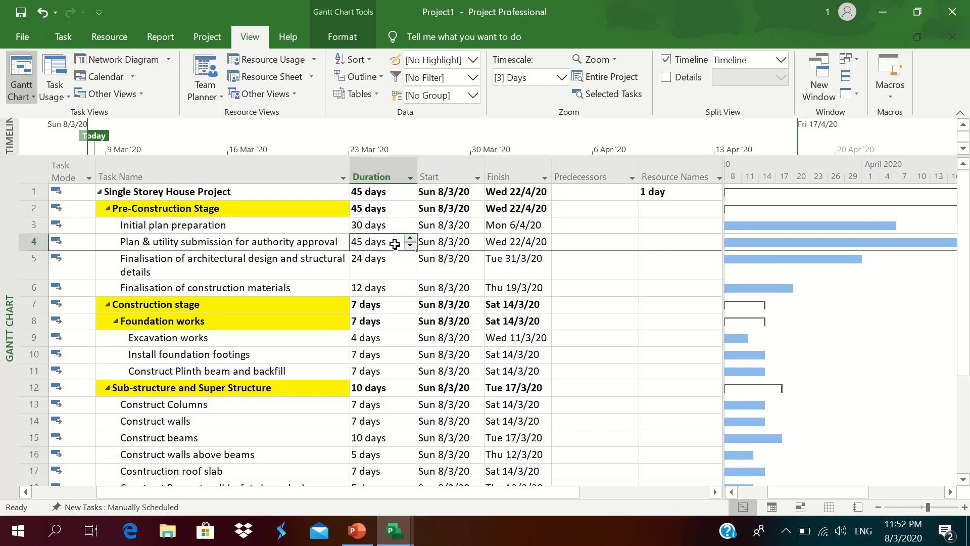
{"action": "left_click", "coordinate": [666, 78]}
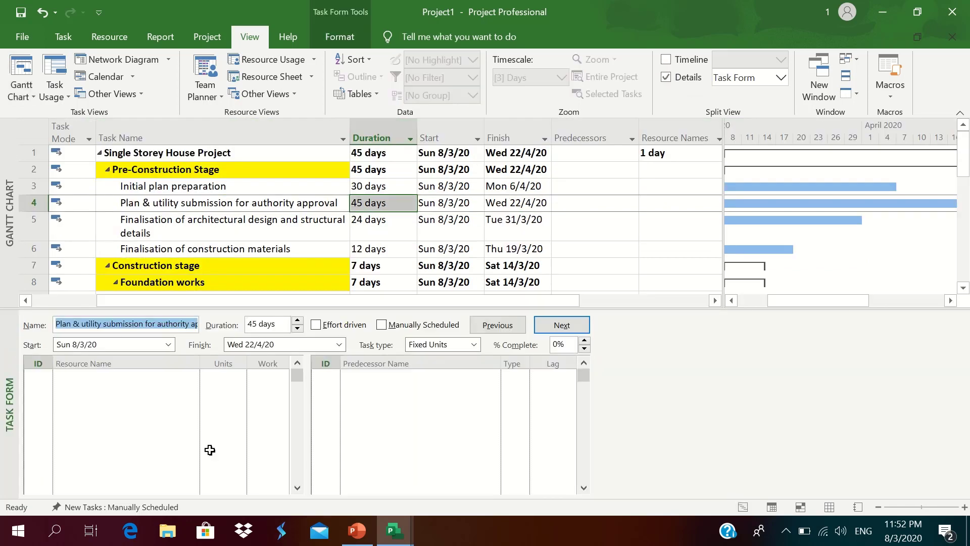
{"action": "right_click", "coordinate": [39, 389]}
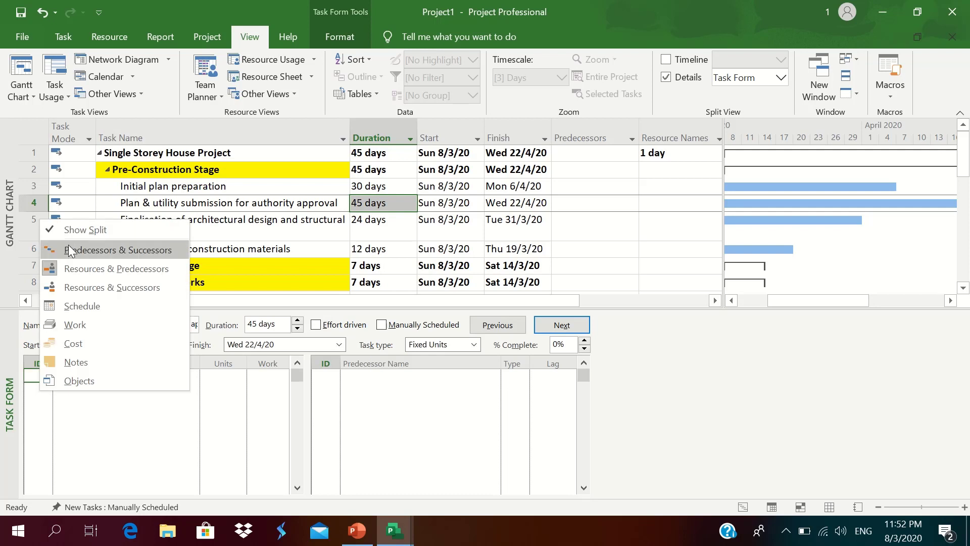
{"action": "left_click", "coordinate": [71, 251]}
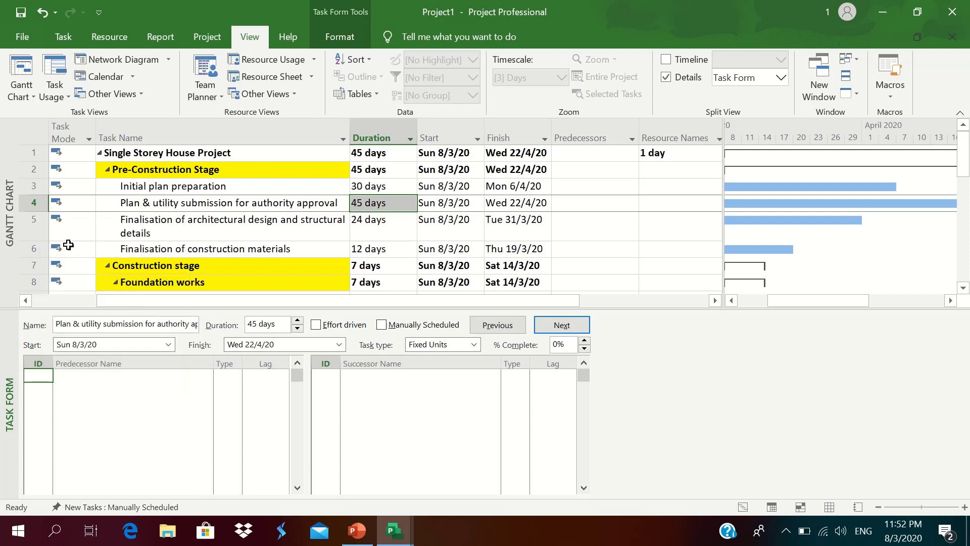
- Enter task 3, Initial plan preparation, as the predecessor of Plan & utility submission for authority approval in the task form
{"action": "left_click", "coordinate": [105, 373]}
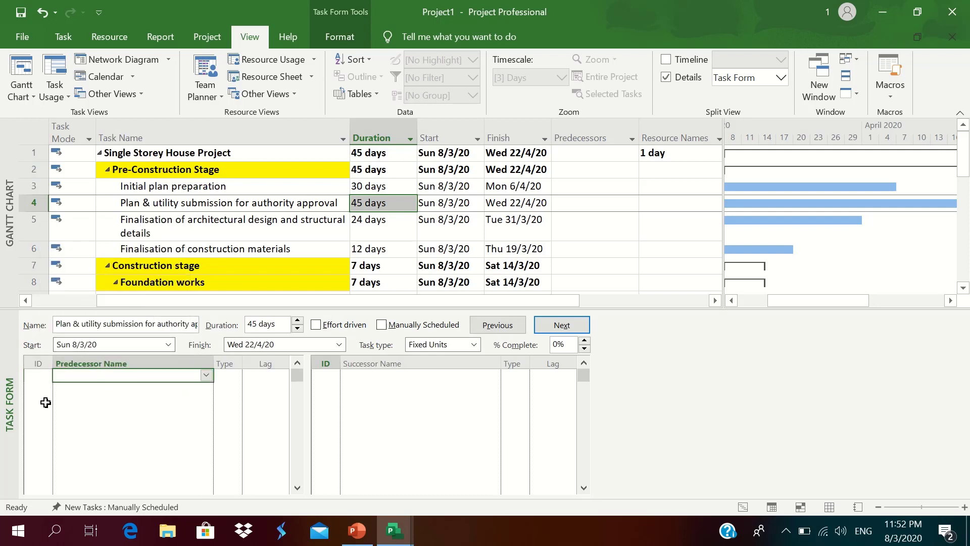
{"action": "left_click", "coordinate": [41, 381]}
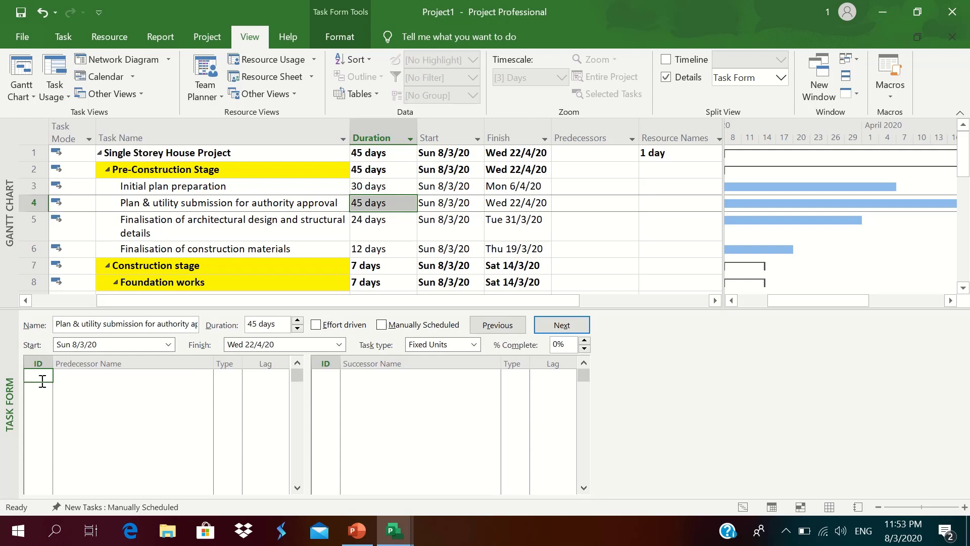
{"action": "type", "text": "3"}
{"action": "key", "text": "Return"}
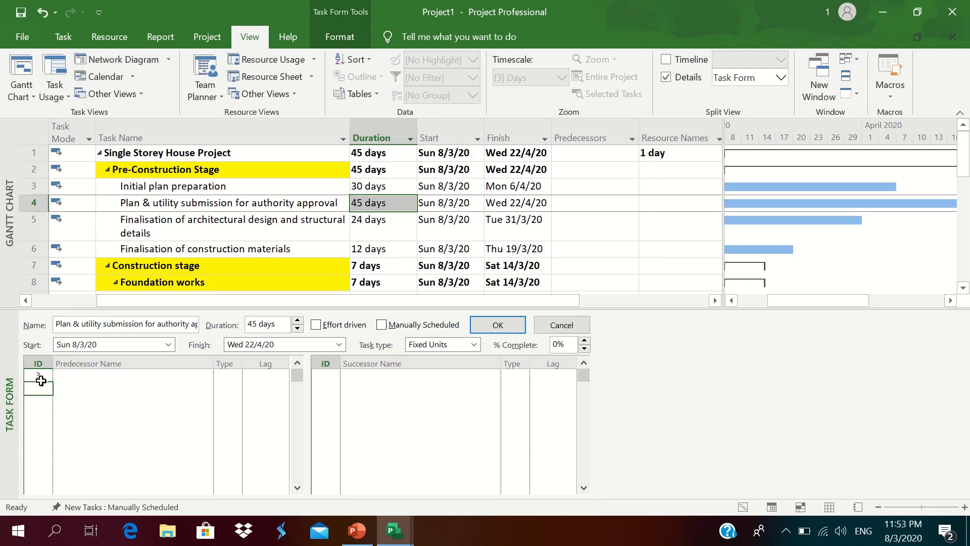
{"action": "left_click", "coordinate": [87, 376]}
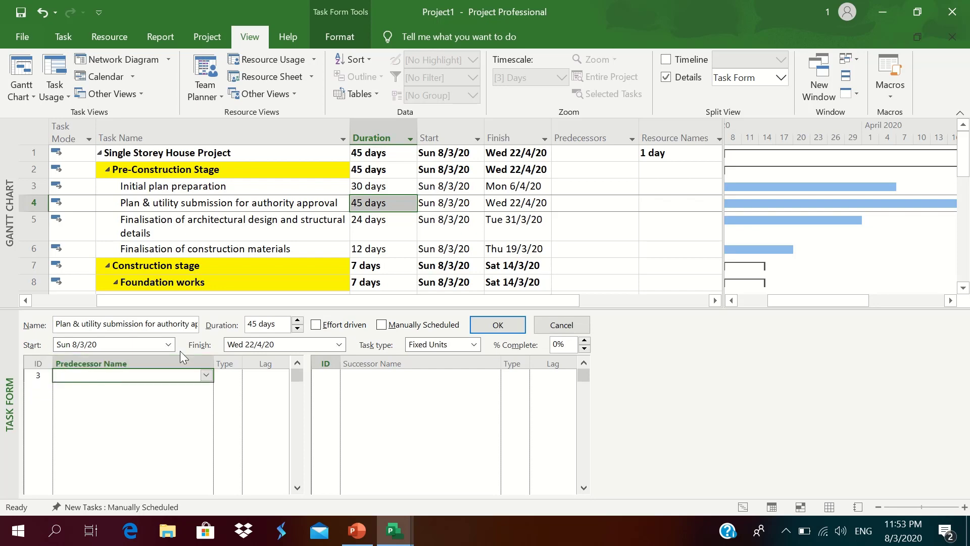
{"action": "left_click", "coordinate": [206, 375]}
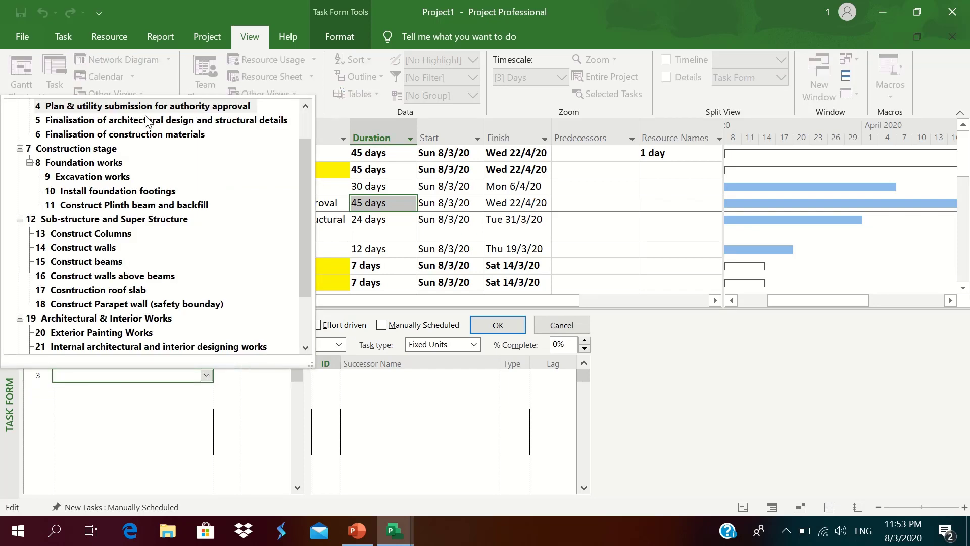
{"action": "scroll", "coordinate": [306, 117], "scroll_direction": "up", "scroll_amount": 1}
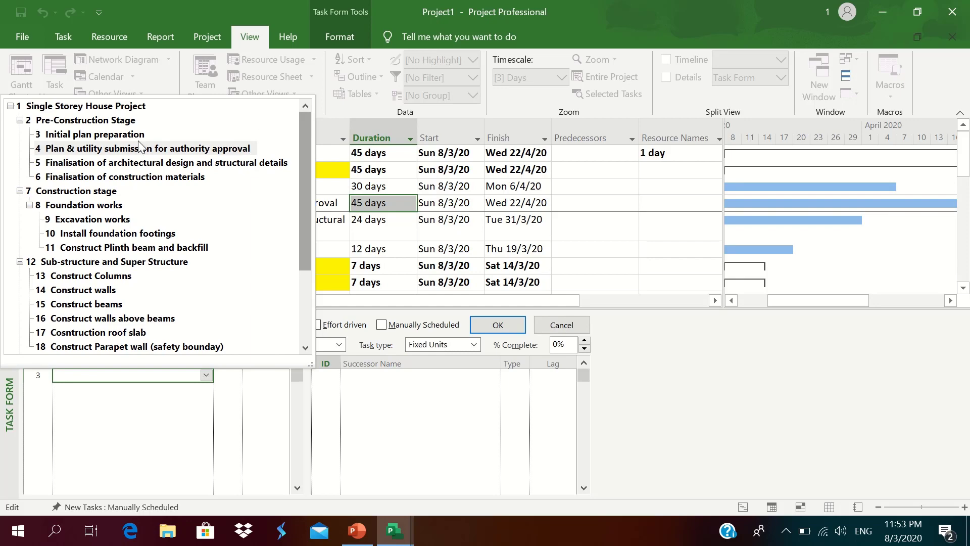
{"action": "left_click", "coordinate": [125, 135]}
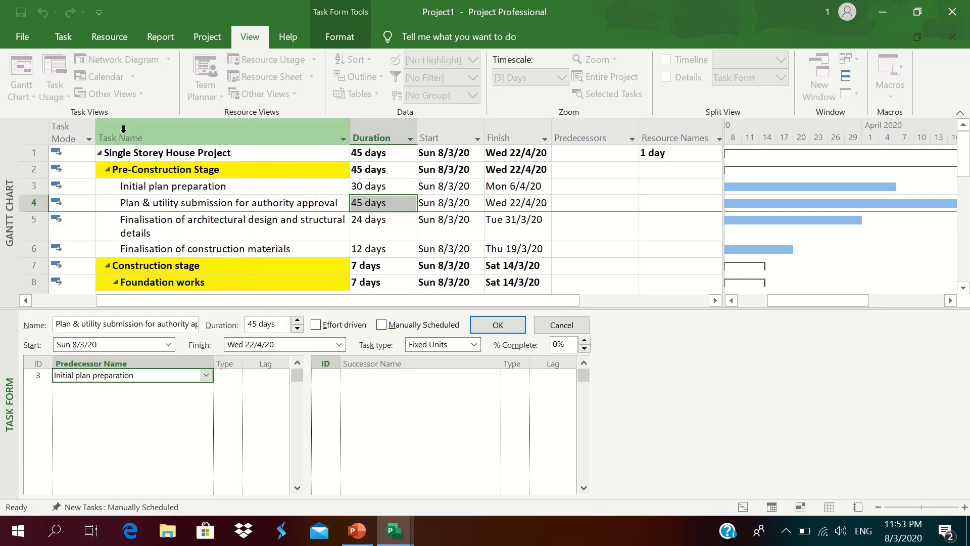
- Set the link to Initial plan preparation to type FS with lag 0, apply it, and hide the task form
{"action": "left_click", "coordinate": [238, 379]}
{"action": "left_click", "coordinate": [235, 376]}
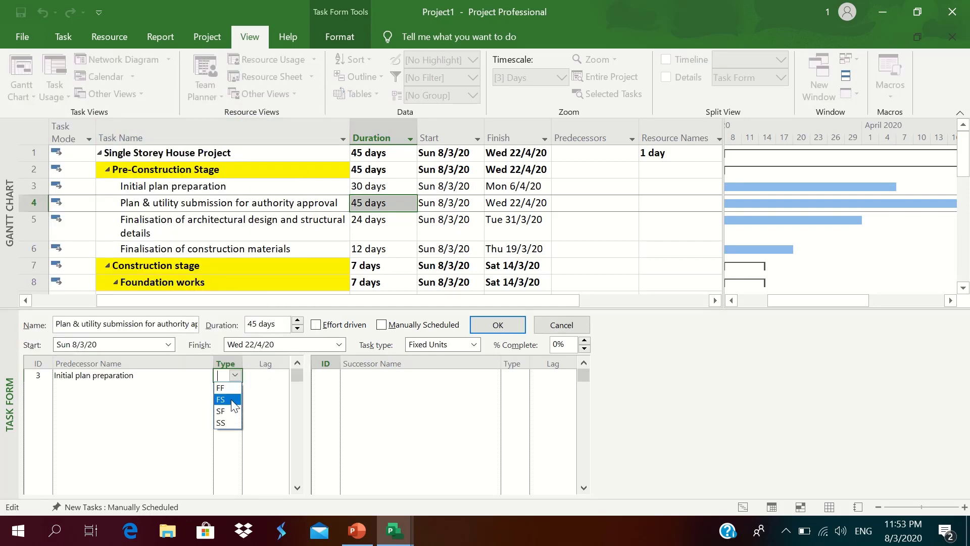
{"action": "left_click", "coordinate": [231, 399]}
{"action": "left_click", "coordinate": [268, 375]}
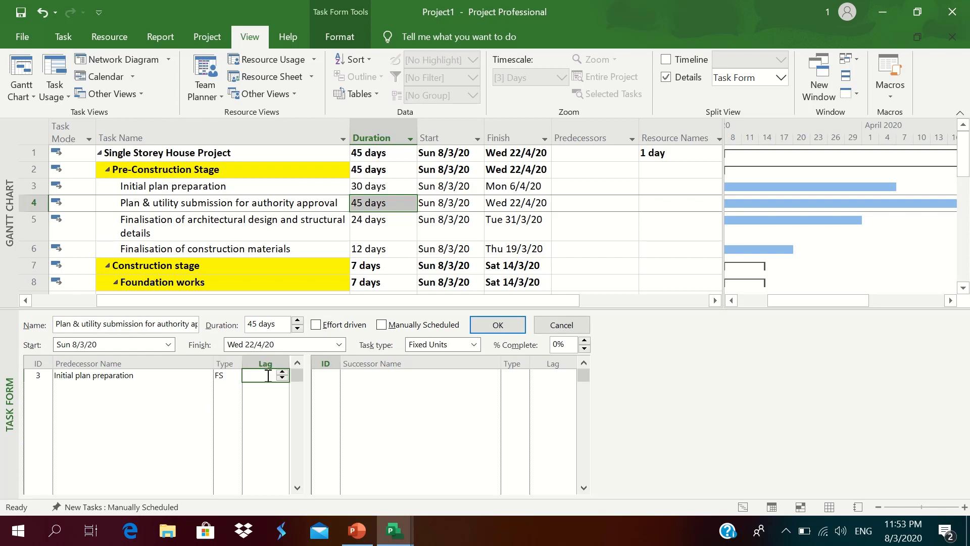
{"action": "type", "text": "0"}
{"action": "key", "text": "Return"}
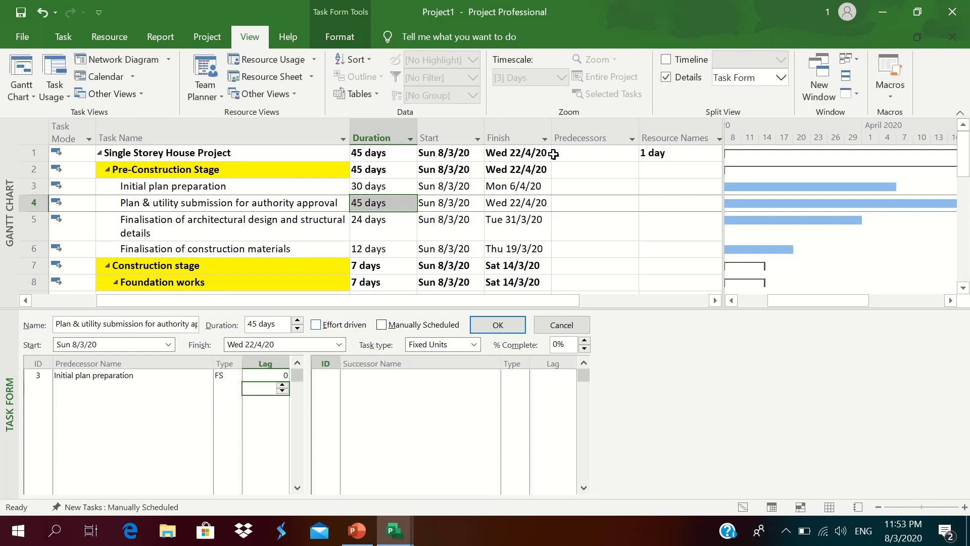
{"action": "left_click", "coordinate": [583, 152]}
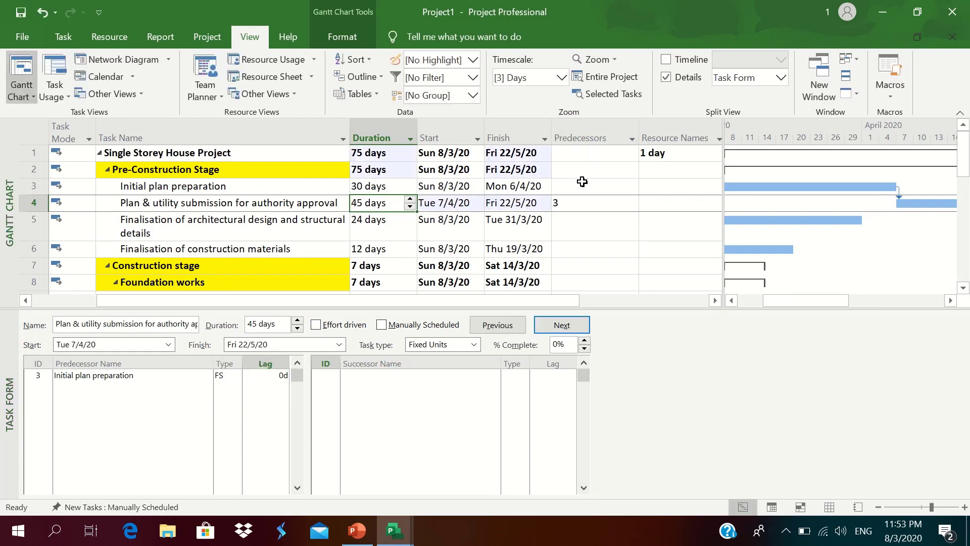
{"action": "left_click", "coordinate": [576, 204]}
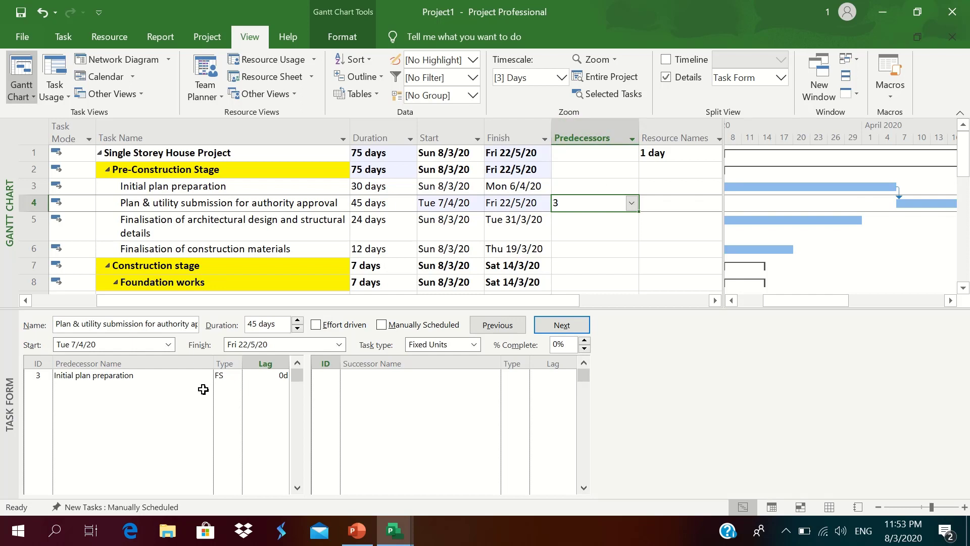
{"action": "left_click", "coordinate": [667, 78]}
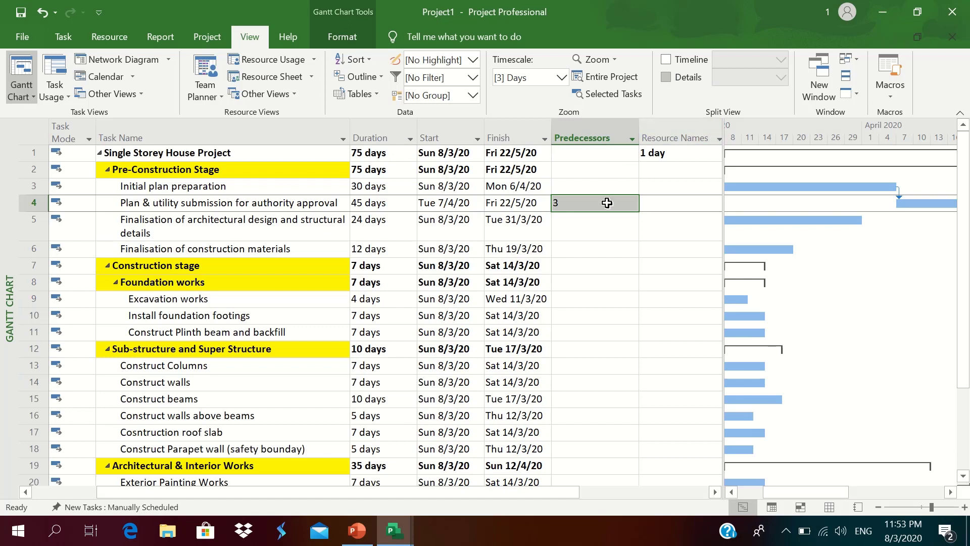
- Insert a Successors column before Resource Names and narrow the Predecessors column to fit both beside the chart
{"action": "left_click", "coordinate": [644, 131]}
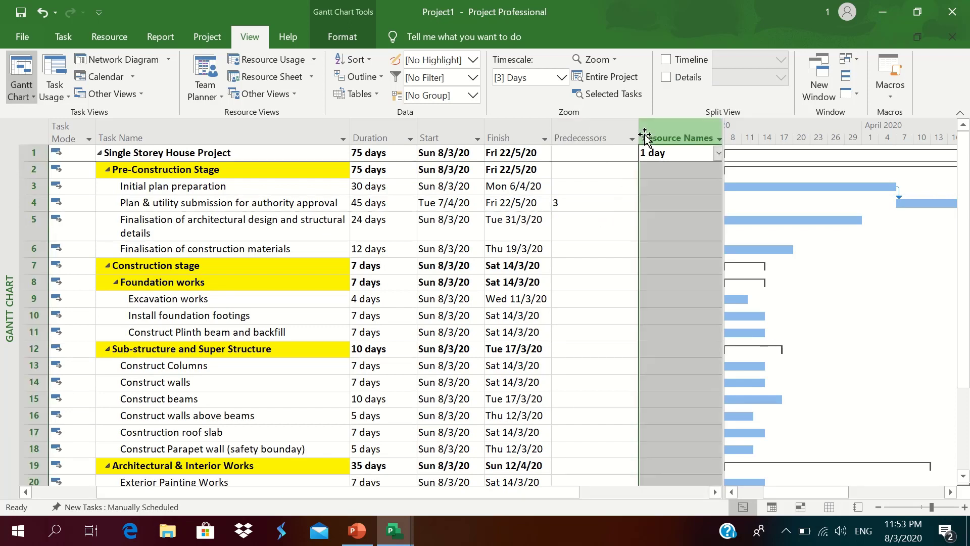
{"action": "left_click_drag", "start_coordinate": [638, 126], "coordinate": [598, 122]}
{"action": "right_click", "coordinate": [627, 135]}
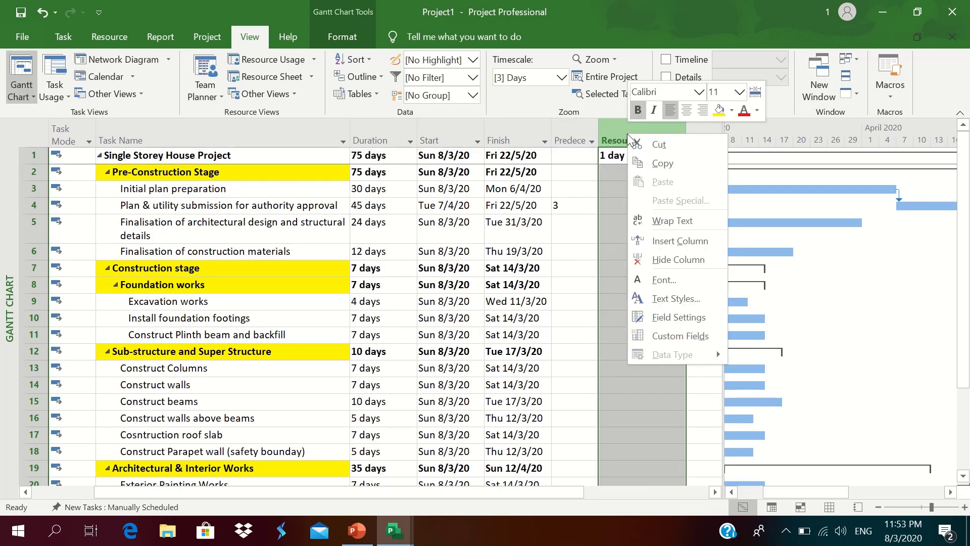
{"action": "left_click", "coordinate": [681, 240]}
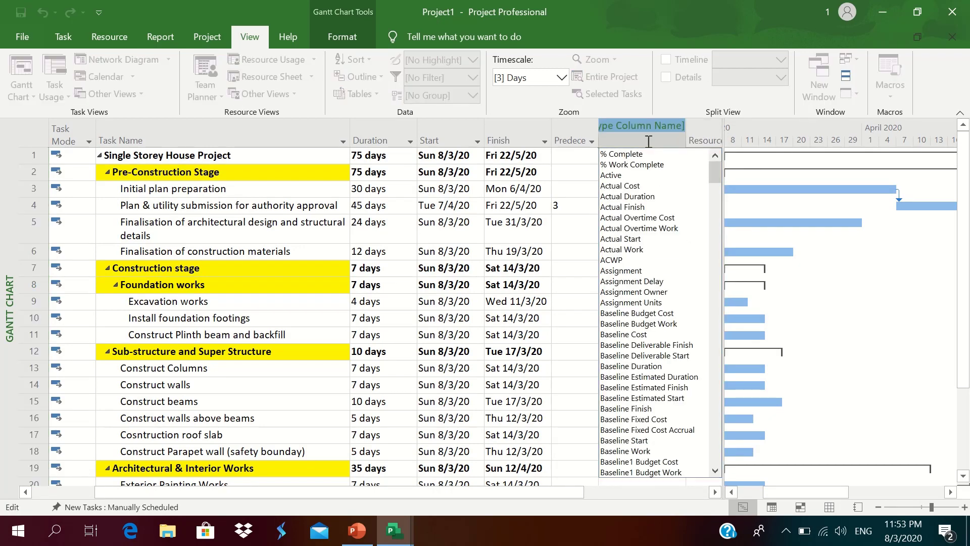
{"action": "type", "text": "s"}
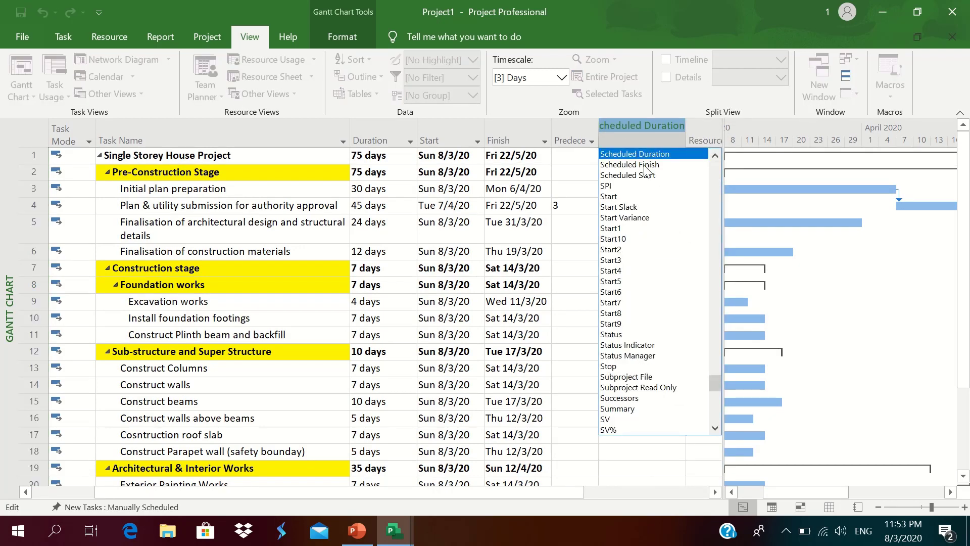
{"action": "left_click", "coordinate": [614, 398]}
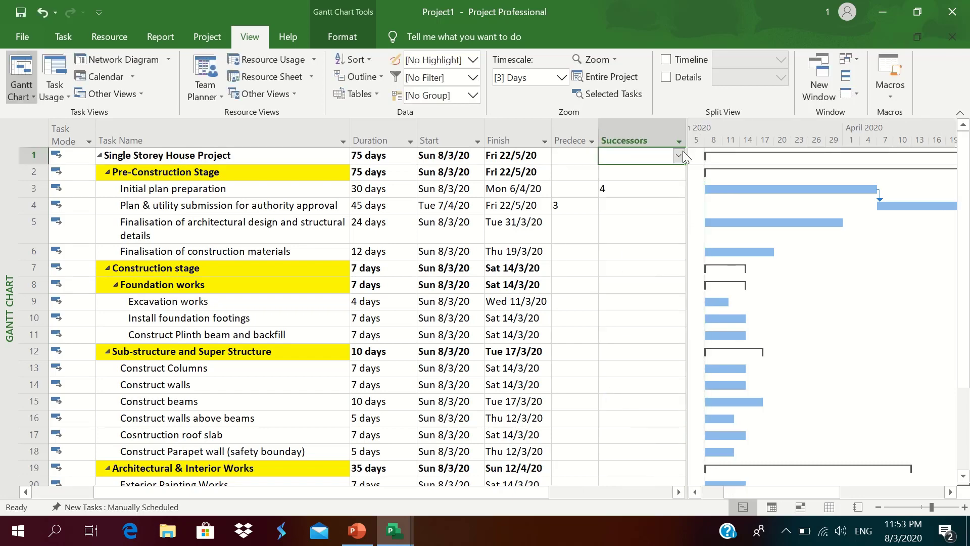
{"action": "left_click_drag", "start_coordinate": [687, 133], "coordinate": [587, 134]}
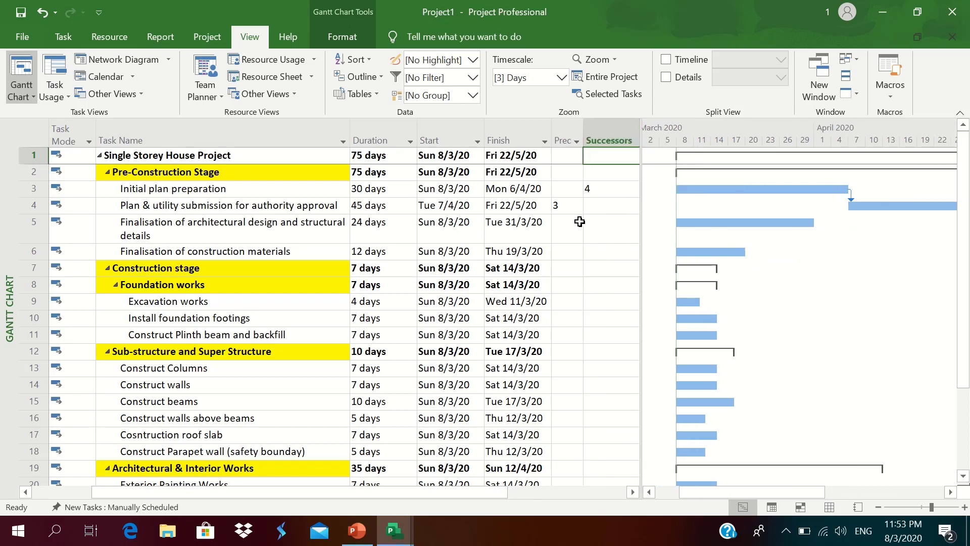
- Set the predecessor of Finalisation of architectural design and structural details to 4FS and slightly widen the Predecessors column
{"action": "left_click", "coordinate": [574, 191]}
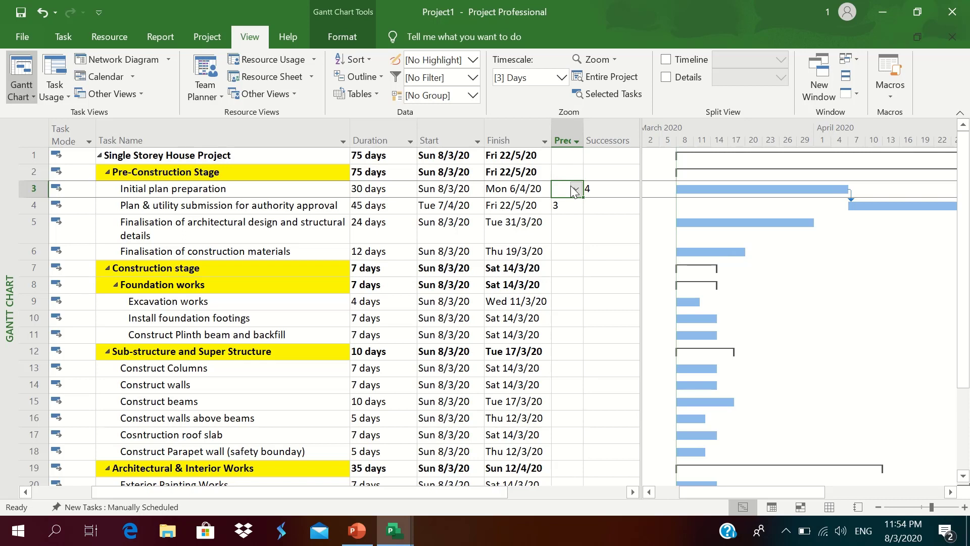
{"action": "left_click", "coordinate": [557, 229]}
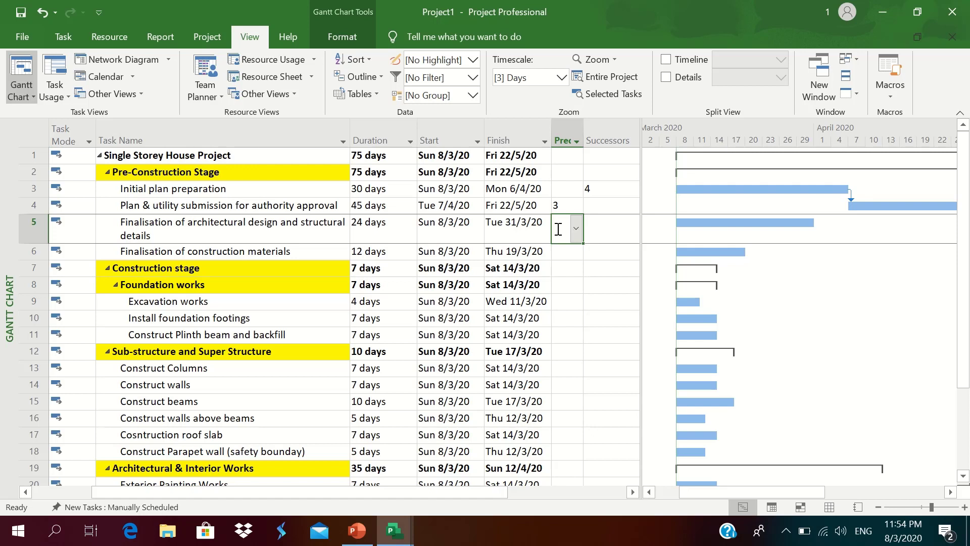
{"action": "type", "text": "5"}
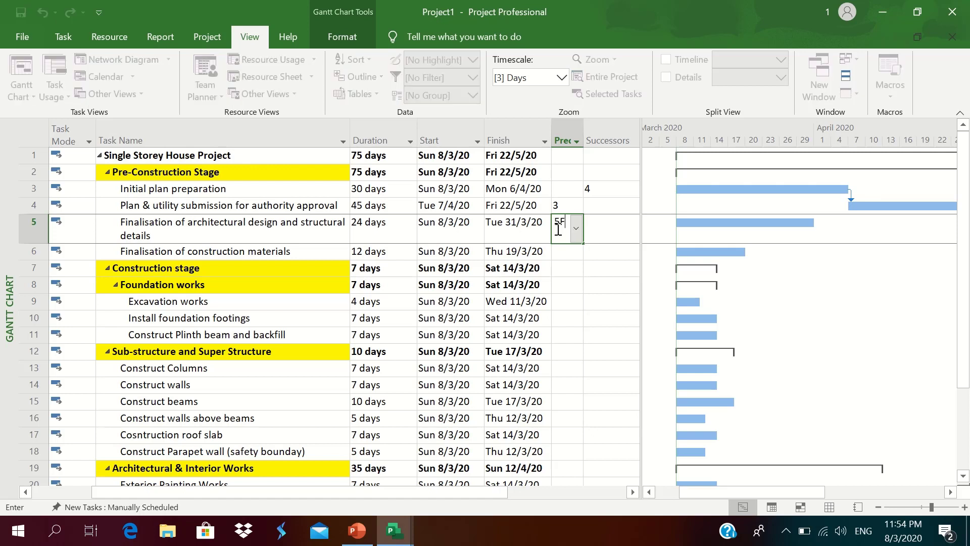
{"action": "key", "text": "BackSpace"}
{"action": "type", "text": "4FS"}
{"action": "left_click", "coordinate": [585, 124]}
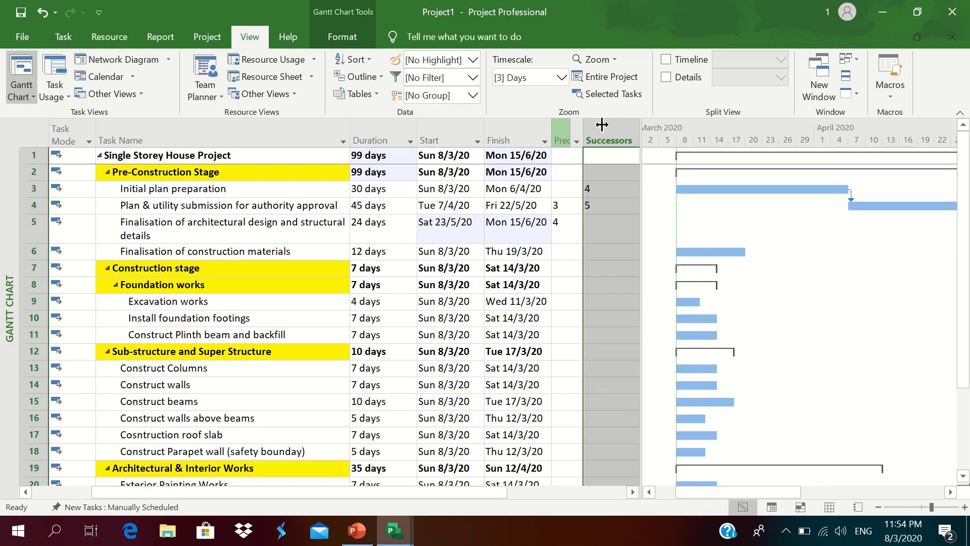
{"action": "left_click_drag", "start_coordinate": [582, 130], "coordinate": [599, 130]}
{"action": "left_click", "coordinate": [573, 231]}
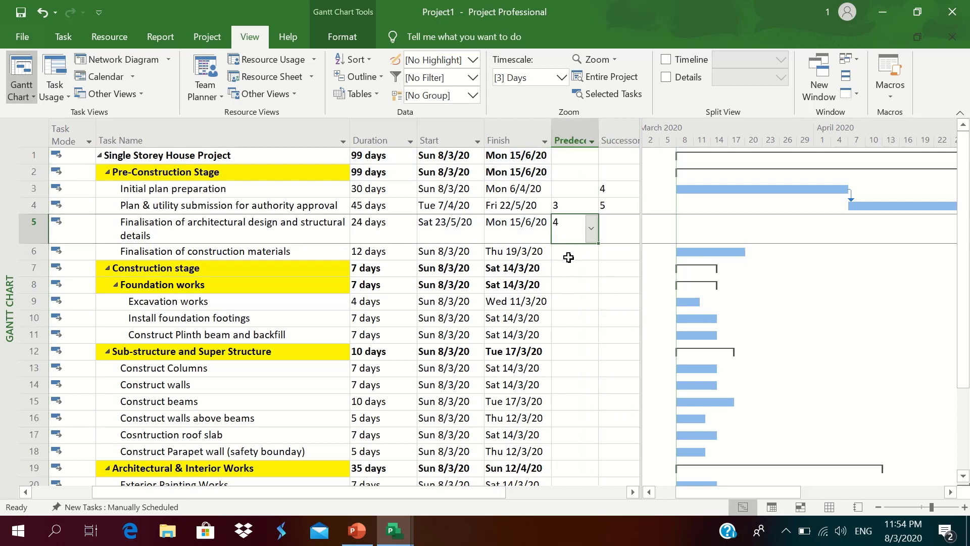
- Set the predecessor of Finalisation of construction materials to 5FS and check the linked pre-construction bars in the chart
{"action": "left_click", "coordinate": [569, 257]}
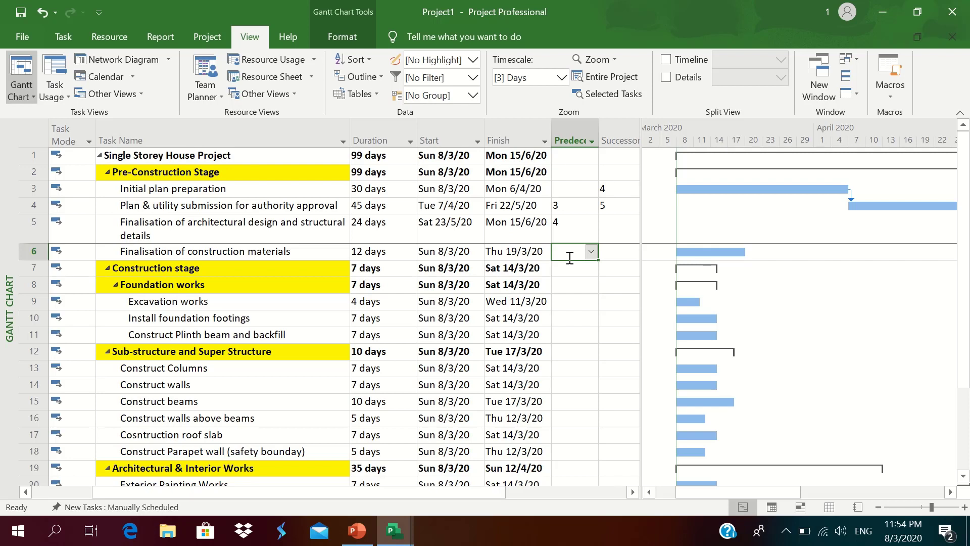
{"action": "type", "text": "5FS"}
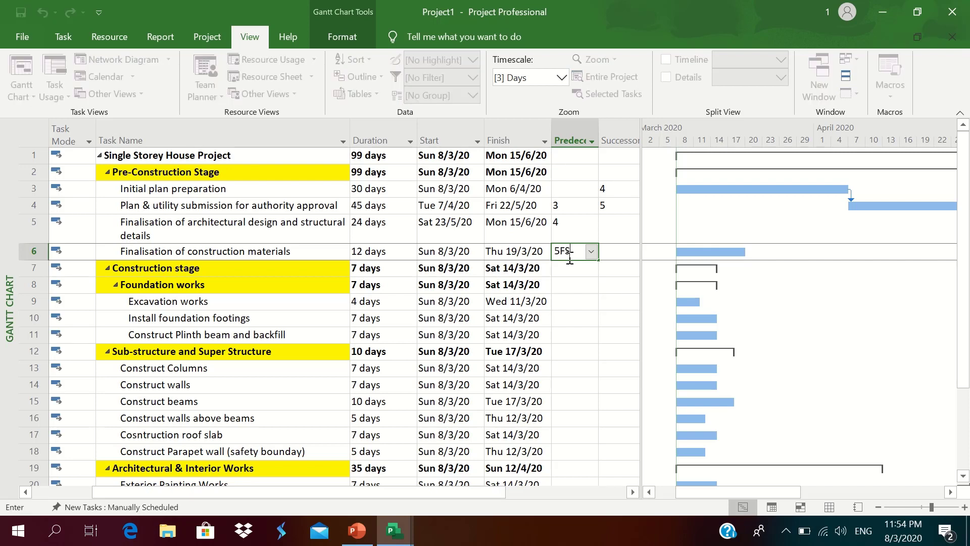
{"action": "key", "text": "Return"}
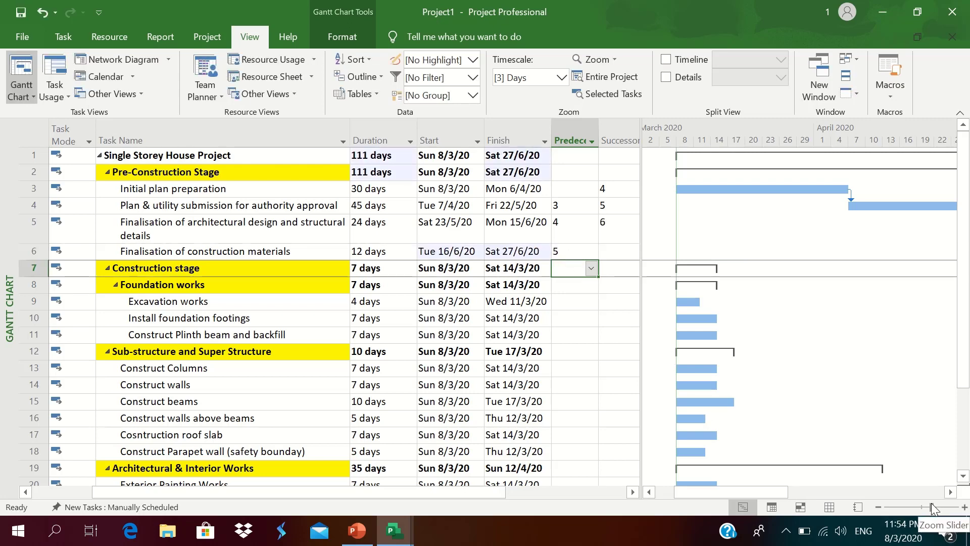
{"action": "left_click_drag", "start_coordinate": [932, 508], "coordinate": [923, 505]}
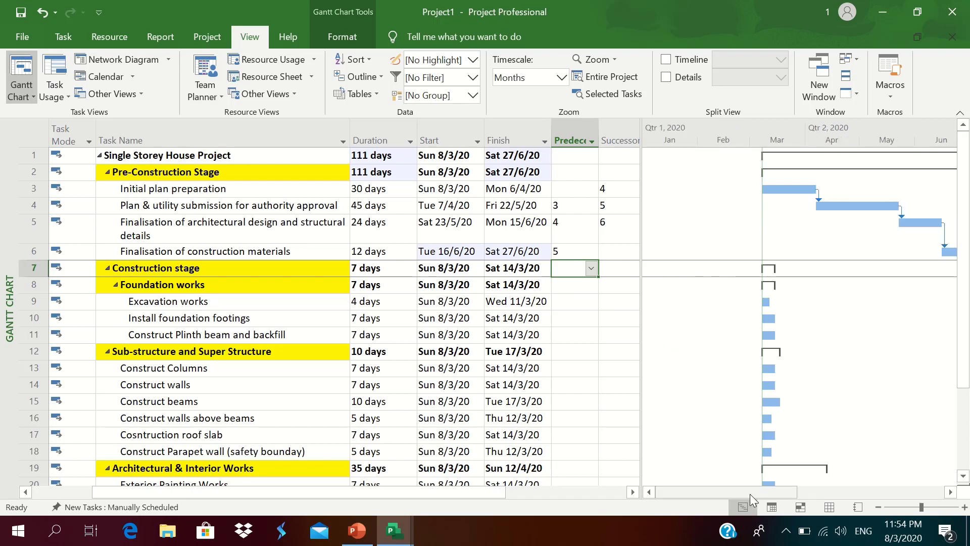
{"action": "left_click_drag", "start_coordinate": [750, 493], "coordinate": [775, 496]}
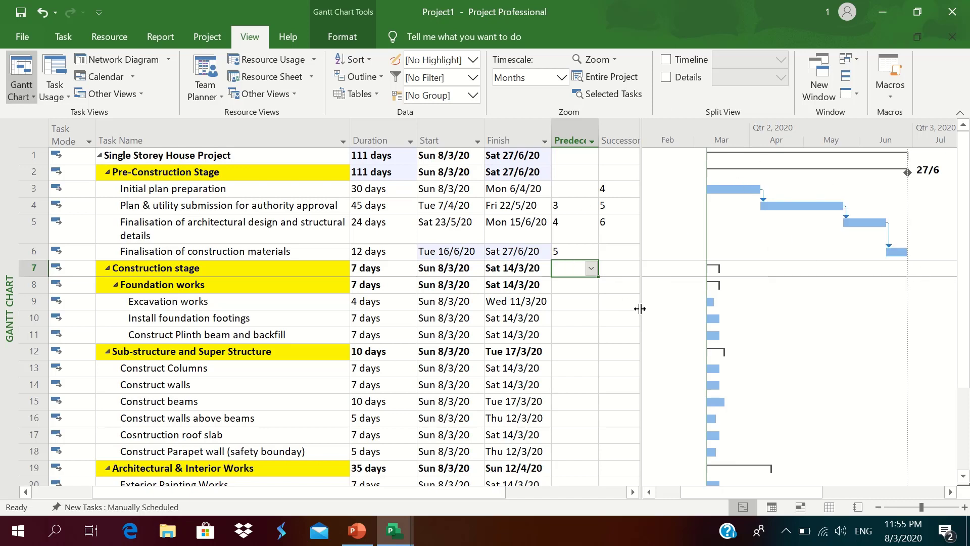
- Set the predecessor of Excavation works to 5FS
{"action": "left_click", "coordinate": [592, 301]}
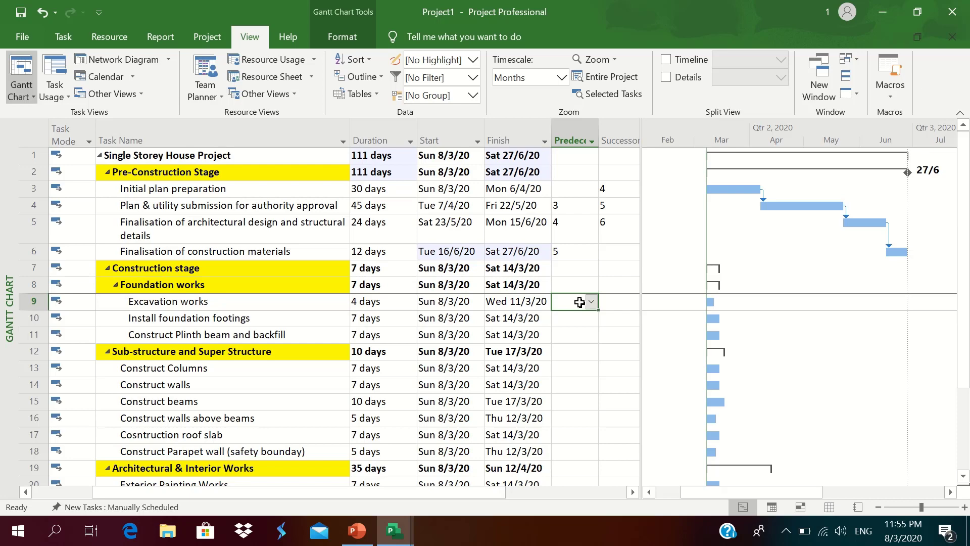
{"action": "left_click", "coordinate": [580, 302]}
{"action": "type", "text": "5fs"}
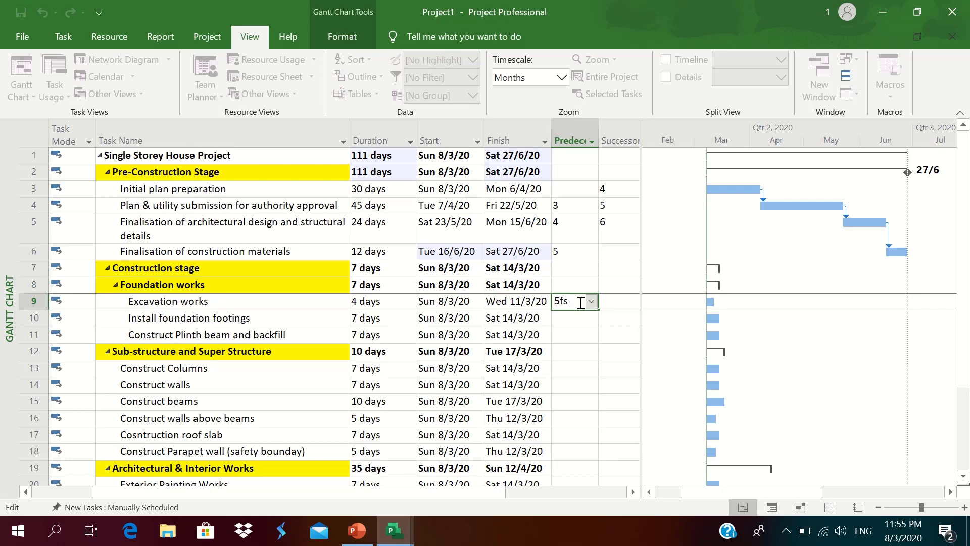
{"action": "key", "text": "Return"}
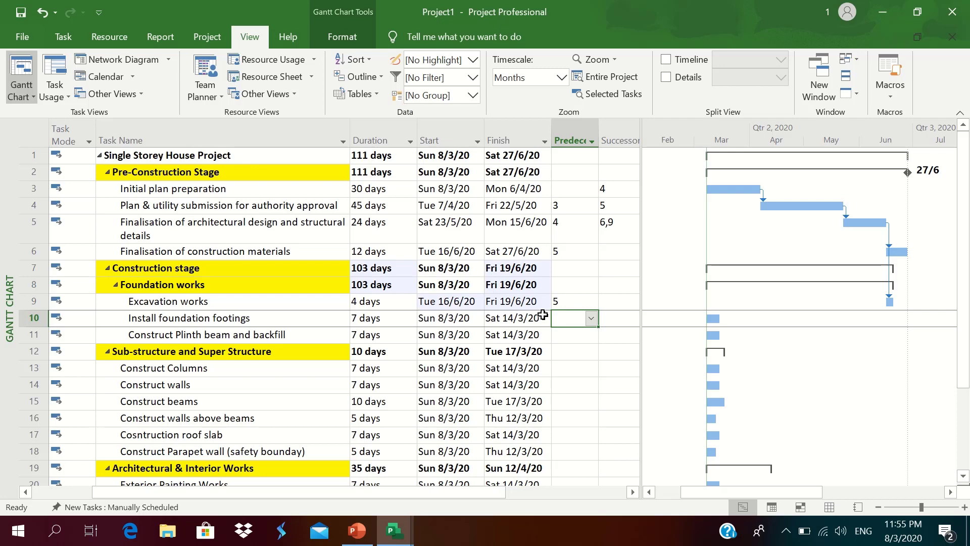
- Set the predecessor of Install foundation footings to 9SS+4, a start-to-start link with a 4-day lag
{"action": "type", "text": "9"}
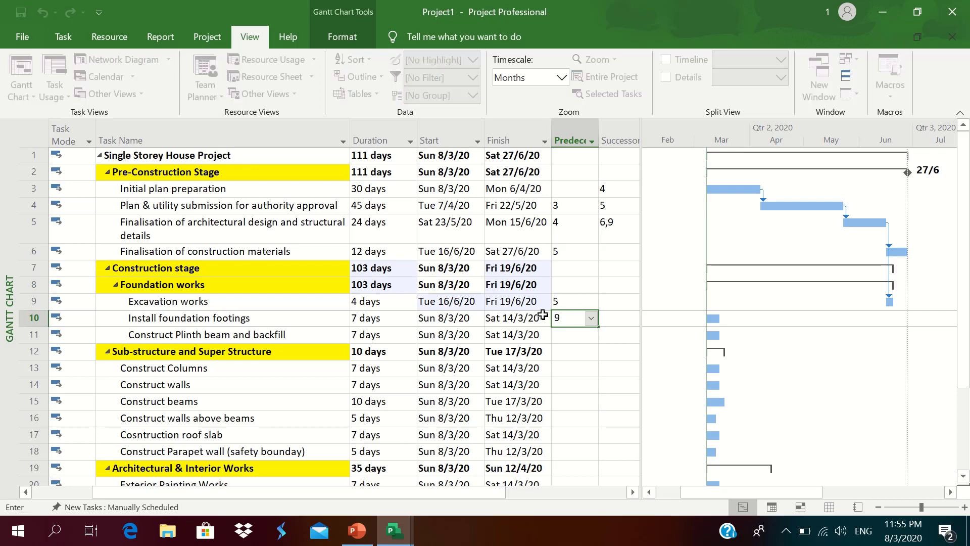
{"action": "type", "text": "SS+4"}
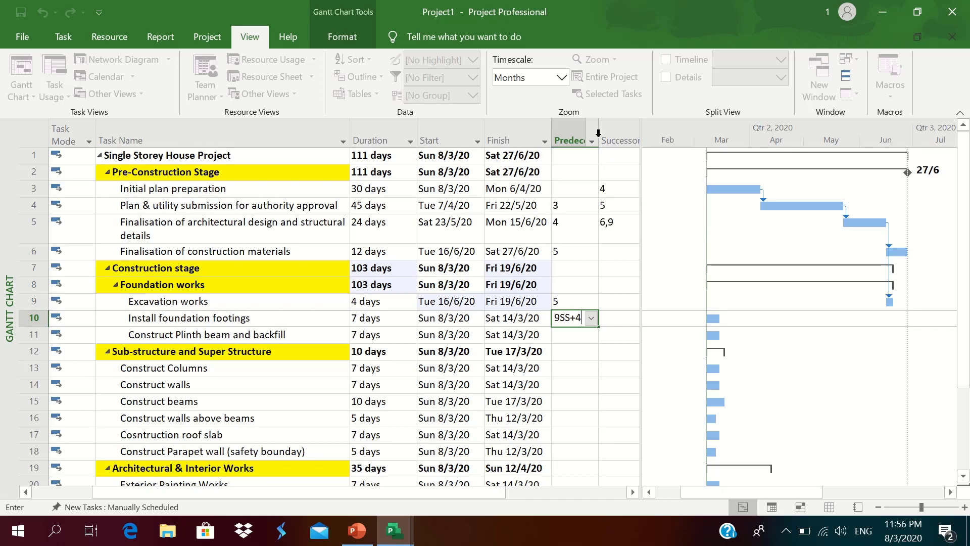
{"action": "key", "text": "Return"}
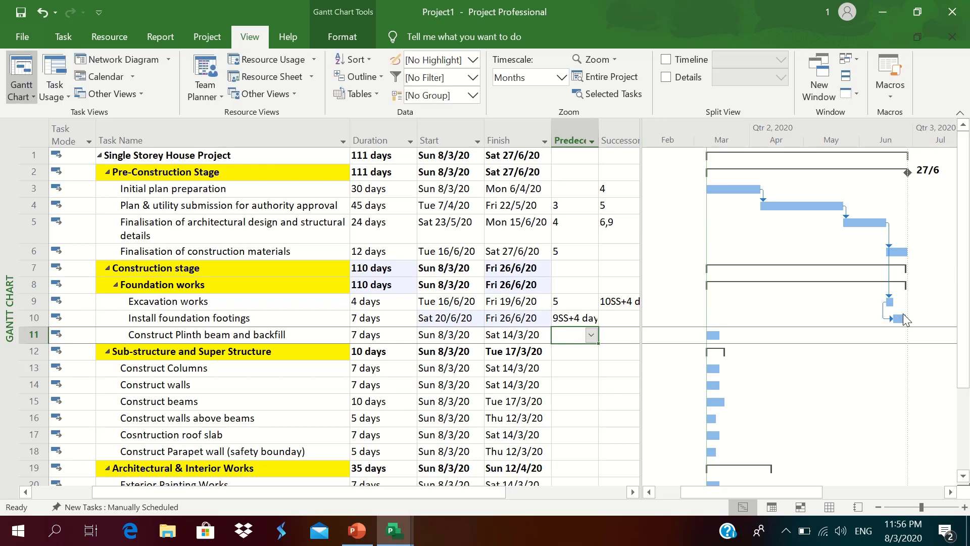
- Set the predecessor of Construct Plinth beam and backfill to 10FS
{"action": "mouse_move", "coordinate": [891, 315]}
{"action": "type", "text": "10fa"}
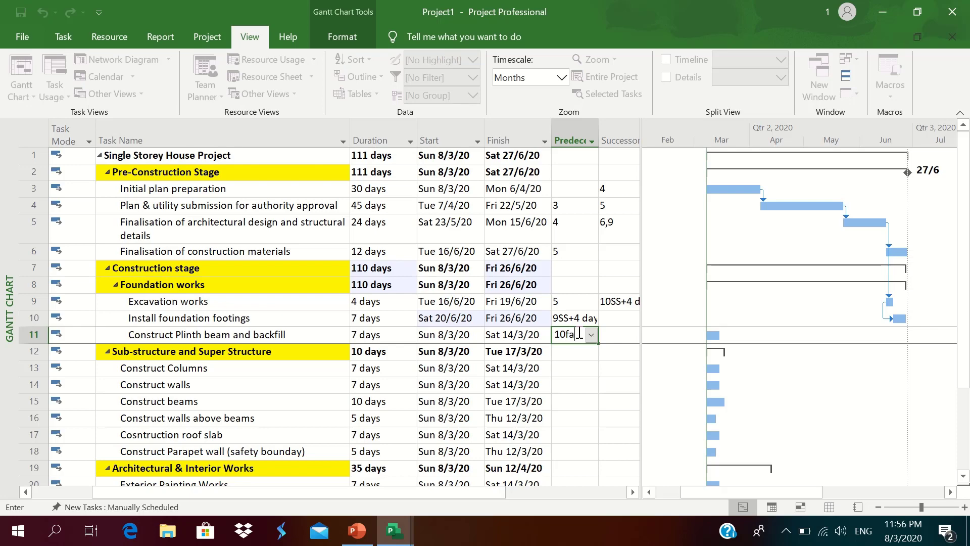
{"action": "key", "text": "BackSpace"}
{"action": "type", "text": "s"}
{"action": "key", "text": "Return"}
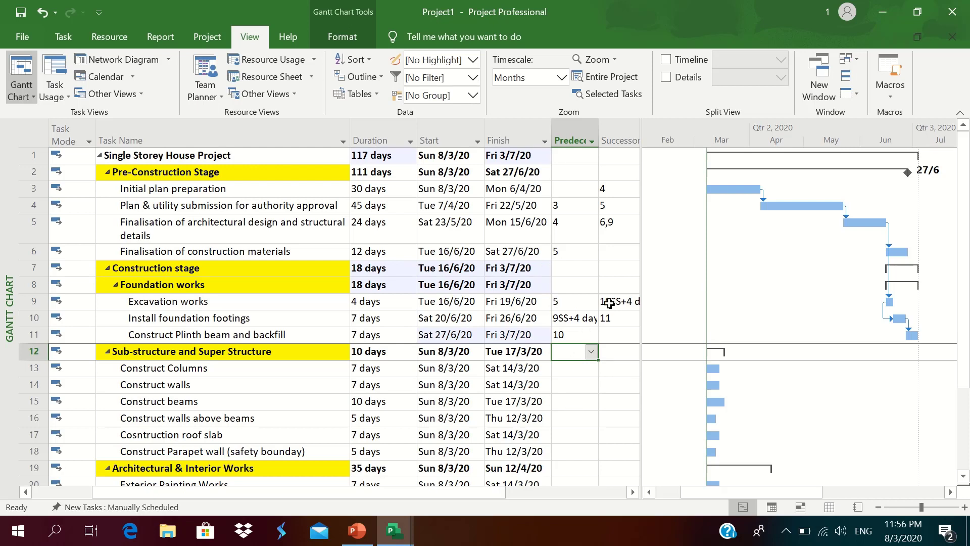
- Lengthen the Install foundation footings bar in the chart to 14 days and close the split in it
{"action": "left_click_drag", "start_coordinate": [946, 319], "coordinate": [956, 322]}
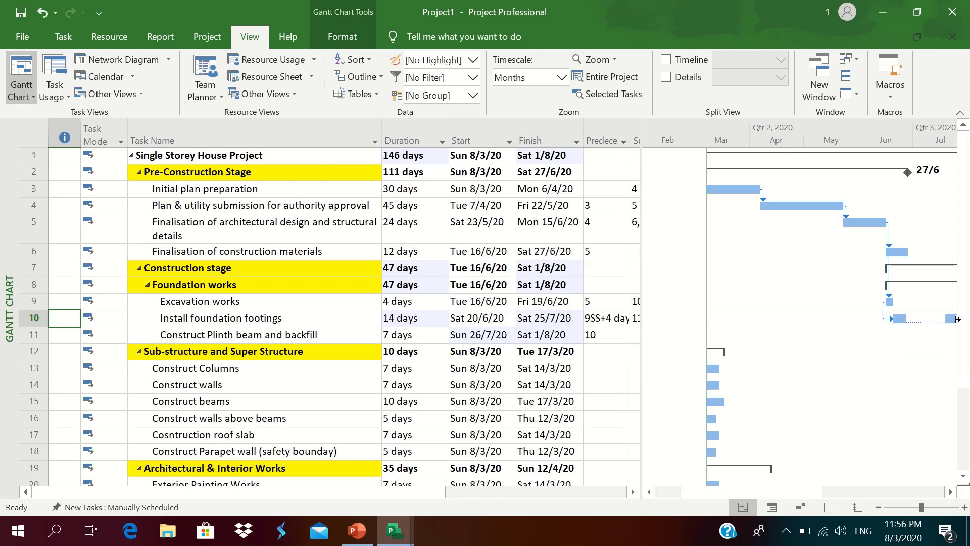
{"action": "left_click_drag", "start_coordinate": [955, 319], "coordinate": [916, 319]}
{"action": "mouse_move", "coordinate": [410, 5]}
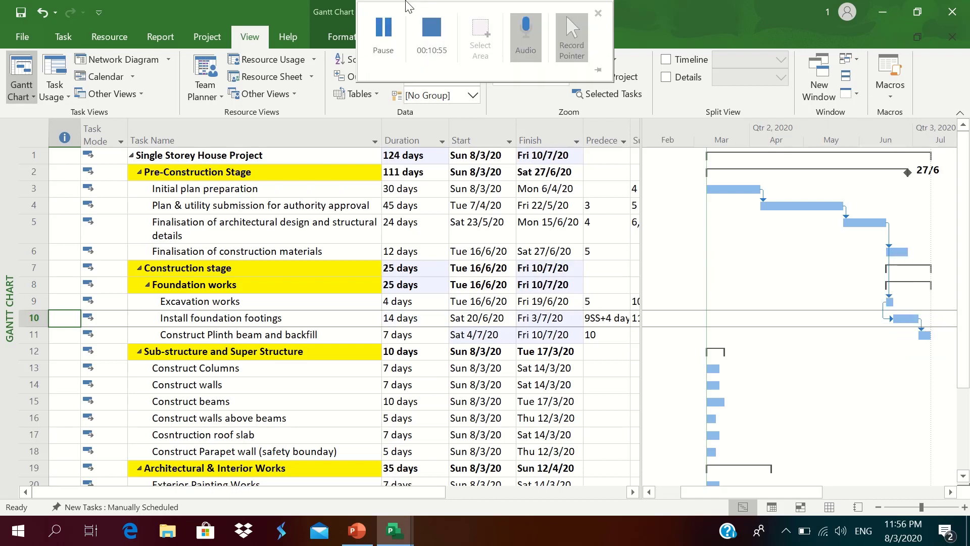
{"action": "left_click", "coordinate": [383, 31]}
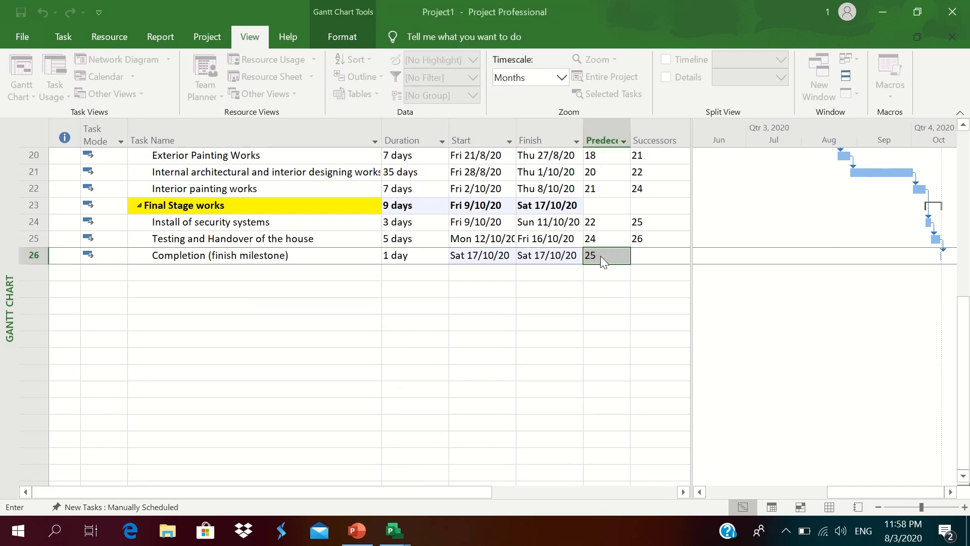
- Set the predecessor of Completion (finish milestone) to 25 and review the linked tasks and bars across the whole schedule
{"action": "key", "text": "BackSpace"}
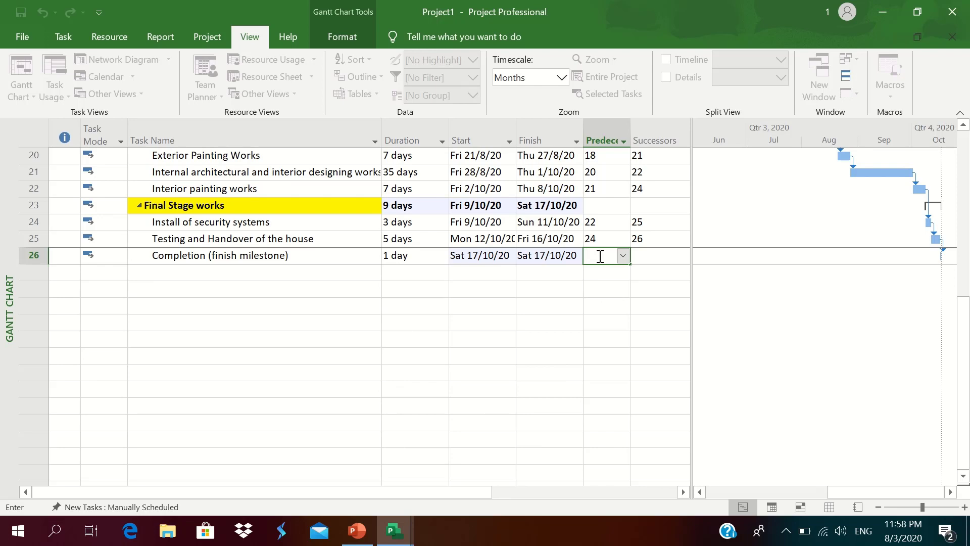
{"action": "type", "text": "25"}
{"action": "key", "text": "Return"}
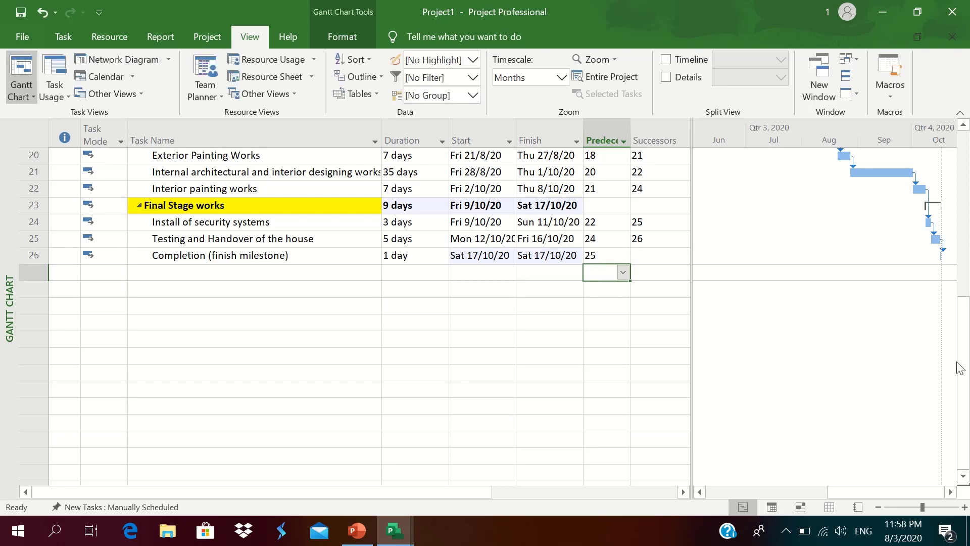
{"action": "scroll", "coordinate": [968, 386], "scroll_direction": "up", "scroll_amount": 1}
{"action": "left_click_drag", "start_coordinate": [967, 386], "coordinate": [958, 212]}
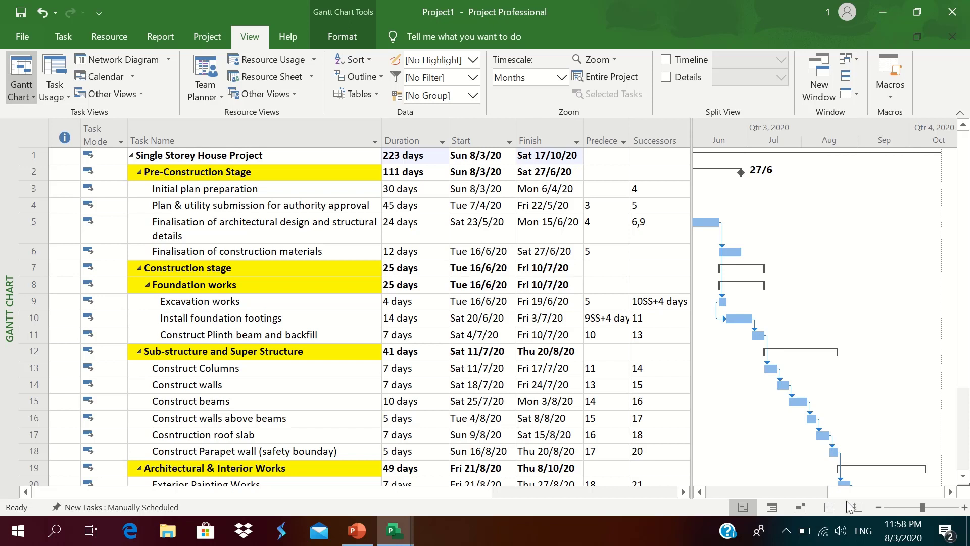
{"action": "left_click_drag", "start_coordinate": [848, 493], "coordinate": [750, 488]}
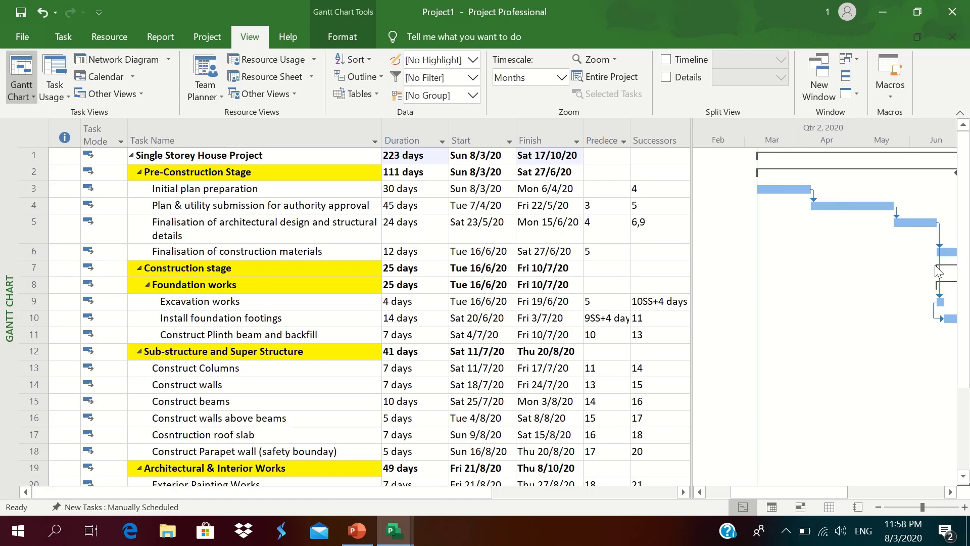
{"action": "left_click_drag", "start_coordinate": [964, 262], "coordinate": [963, 341]}
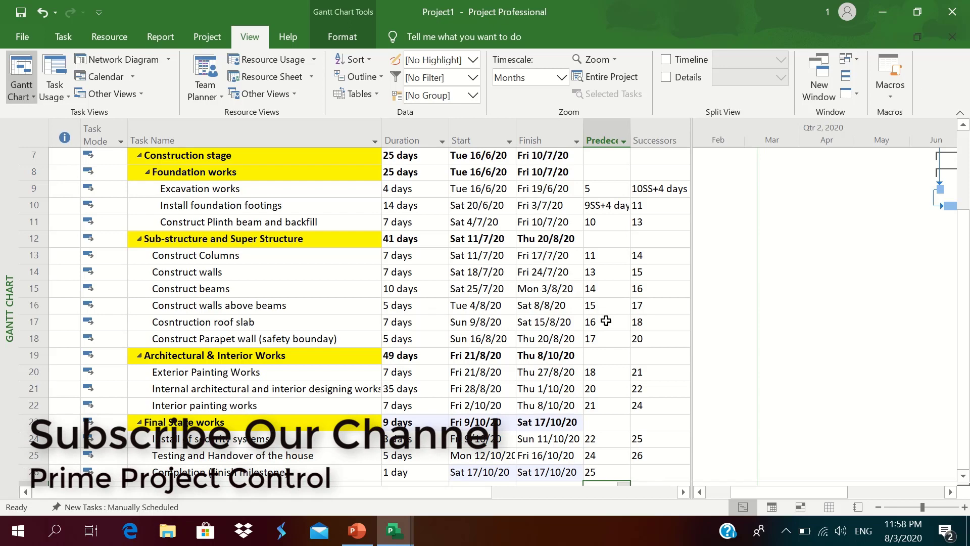
{"action": "mouse_move", "coordinate": [389, 20]}
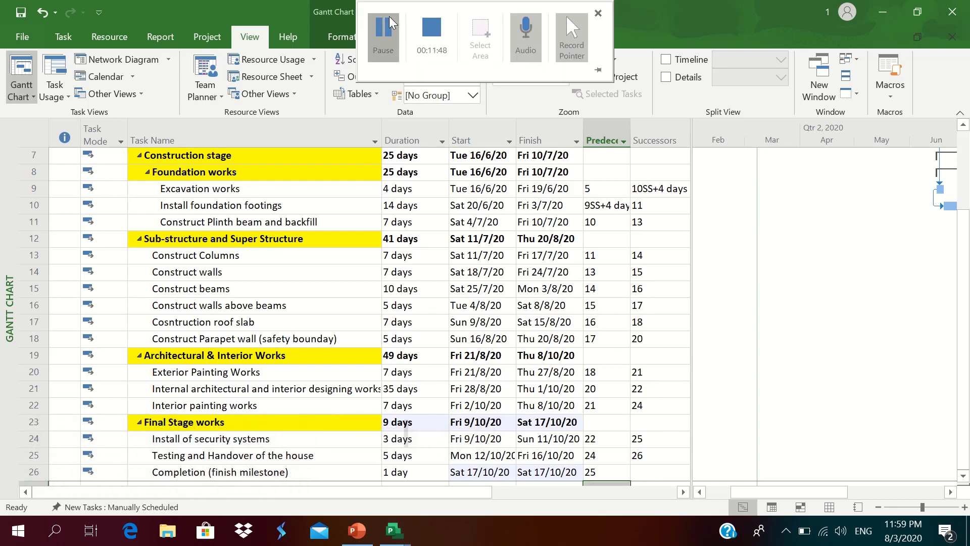
{"action": "left_click", "coordinate": [383, 43]}
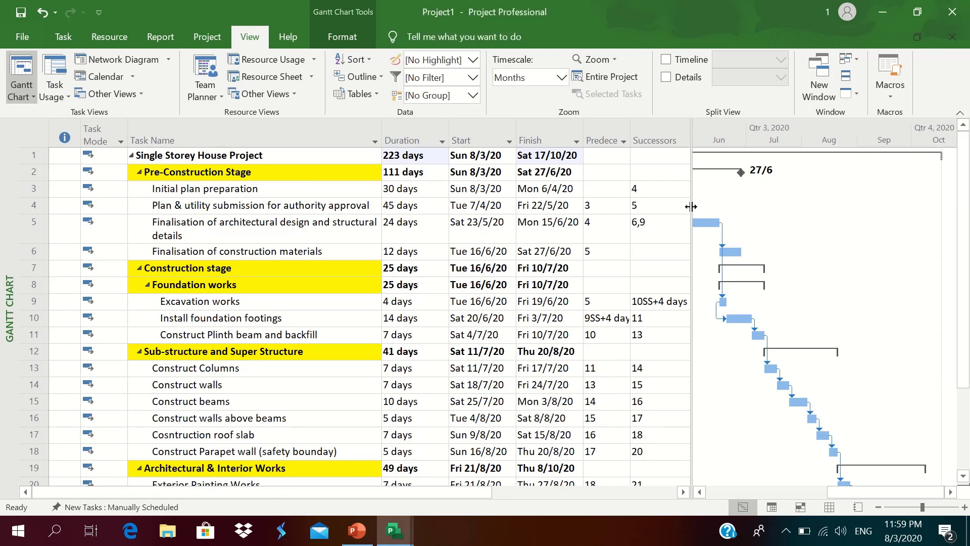
- Widen the chart area up to the Finish column and show the bars from the project's start in March
{"action": "left_click_drag", "start_coordinate": [691, 206], "coordinate": [582, 205]}
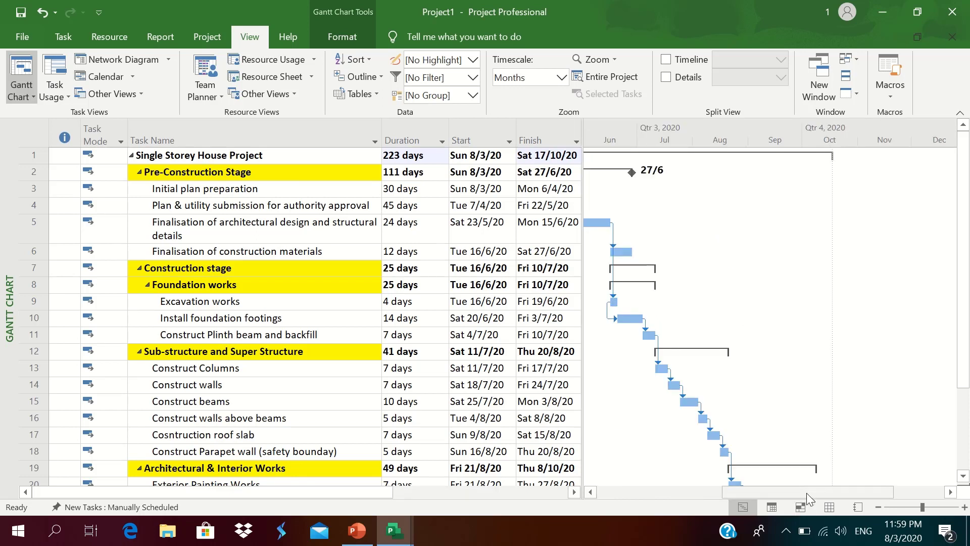
{"action": "left_click", "coordinate": [742, 507]}
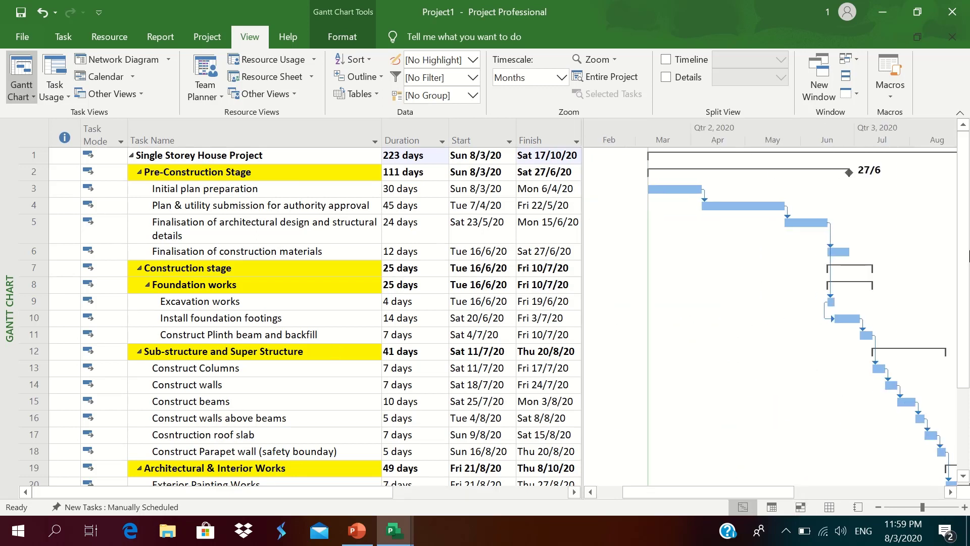